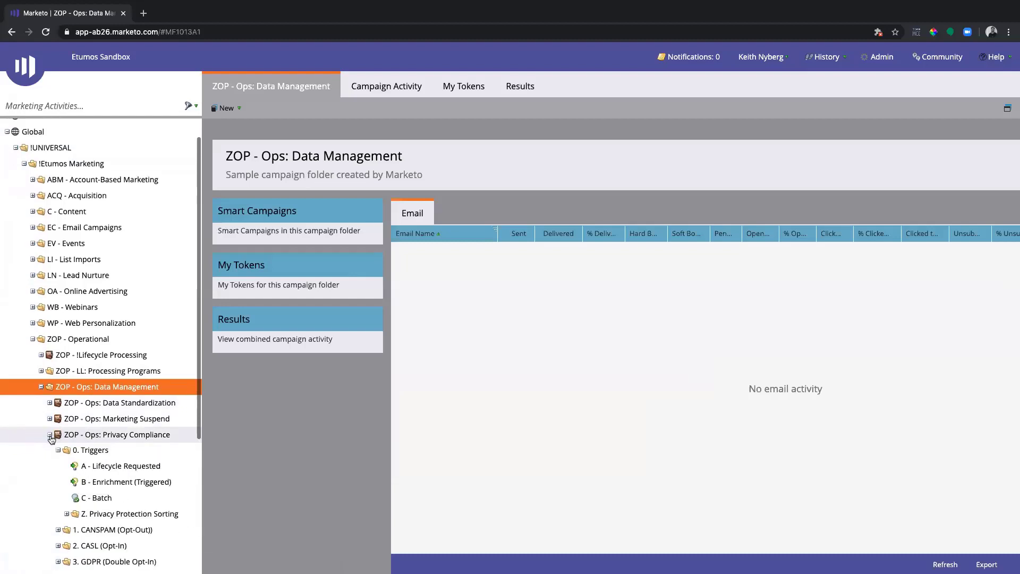
Collapse the 0. Triggers folder to view the numbered folders of the ZOP - Ops: Privacy Compliance program
scroll(137, 252, down, 3)
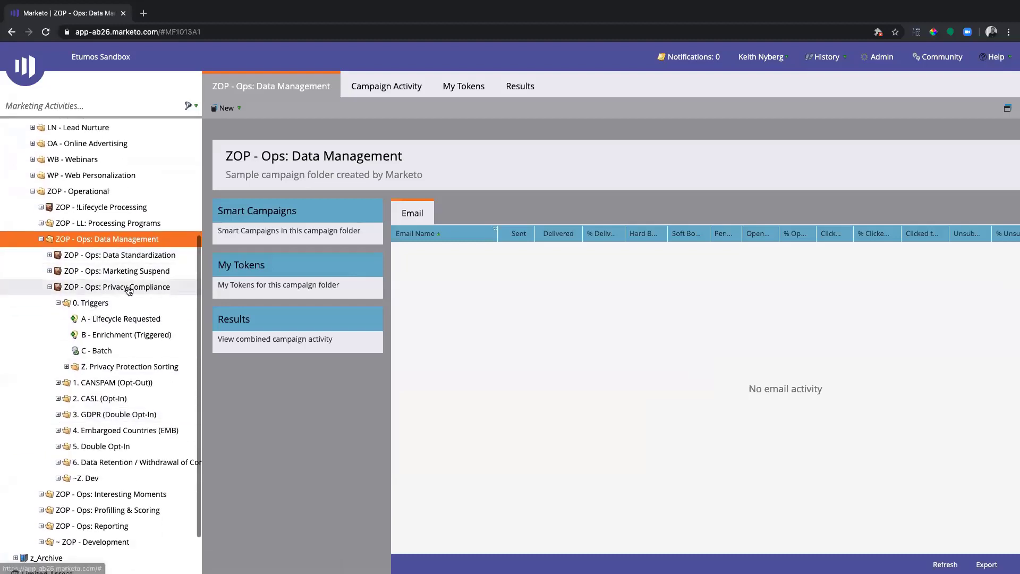
click(59, 303)
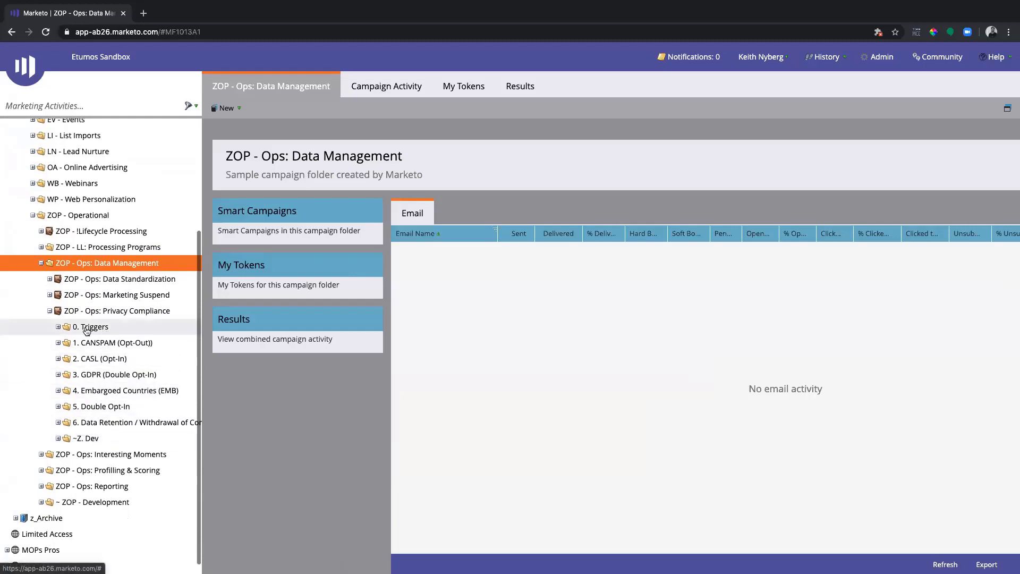
click(58, 327)
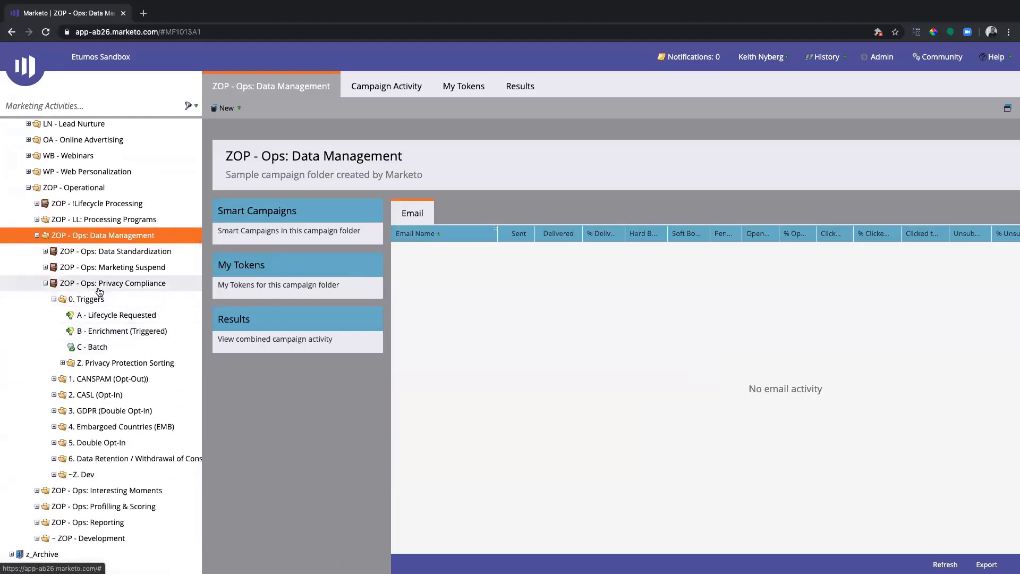
click(54, 299)
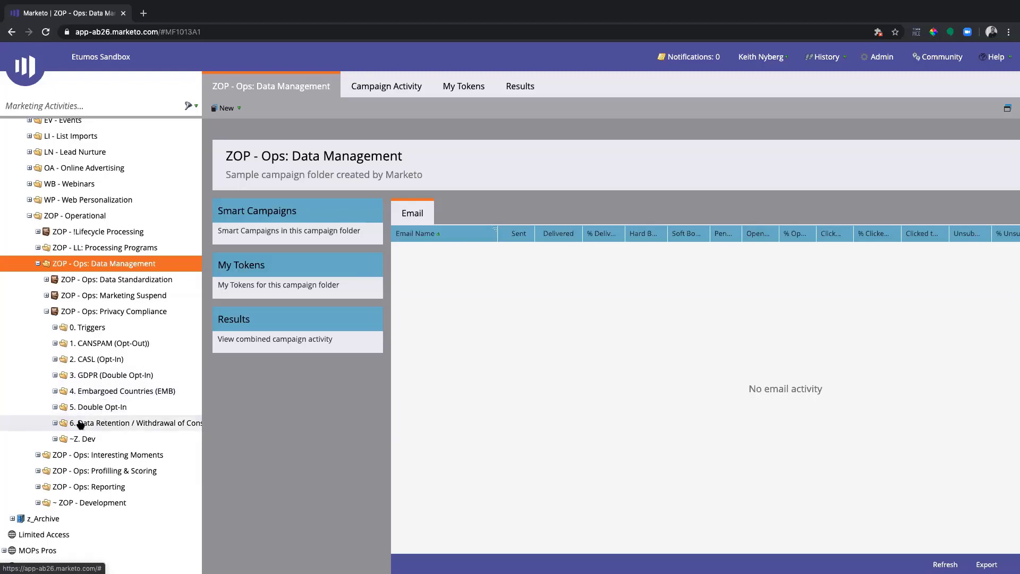
Open the 010 - Sort Into Privacy Protection campaign under 0. Triggers and review its smart list and flow
click(55, 328)
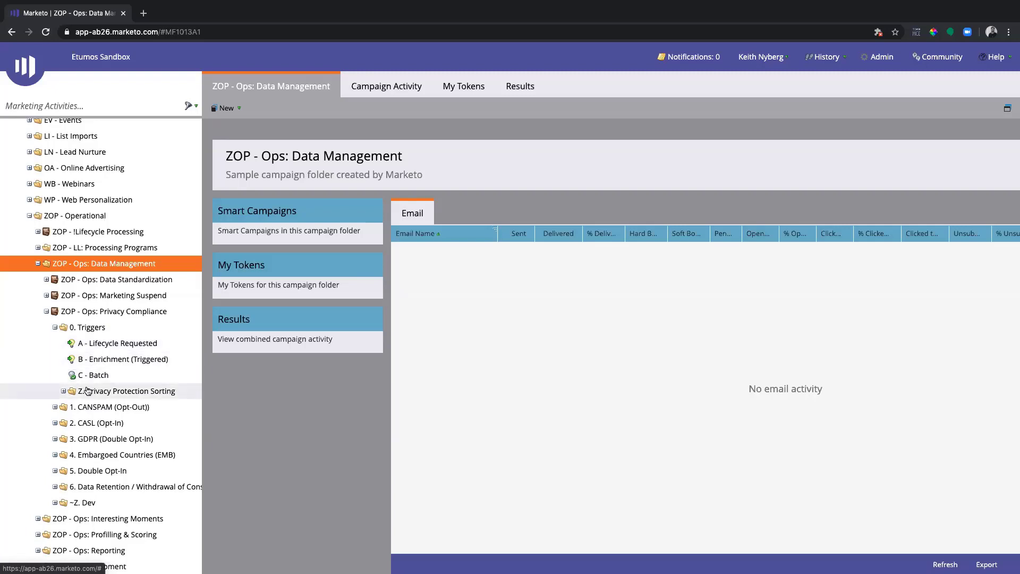
click(63, 391)
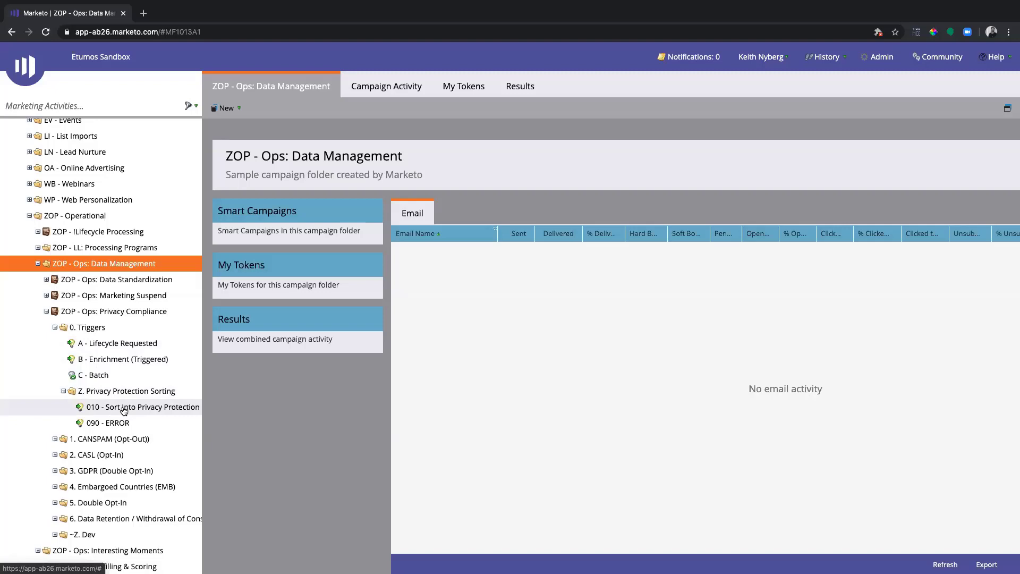
scroll(121, 372, down, 3)
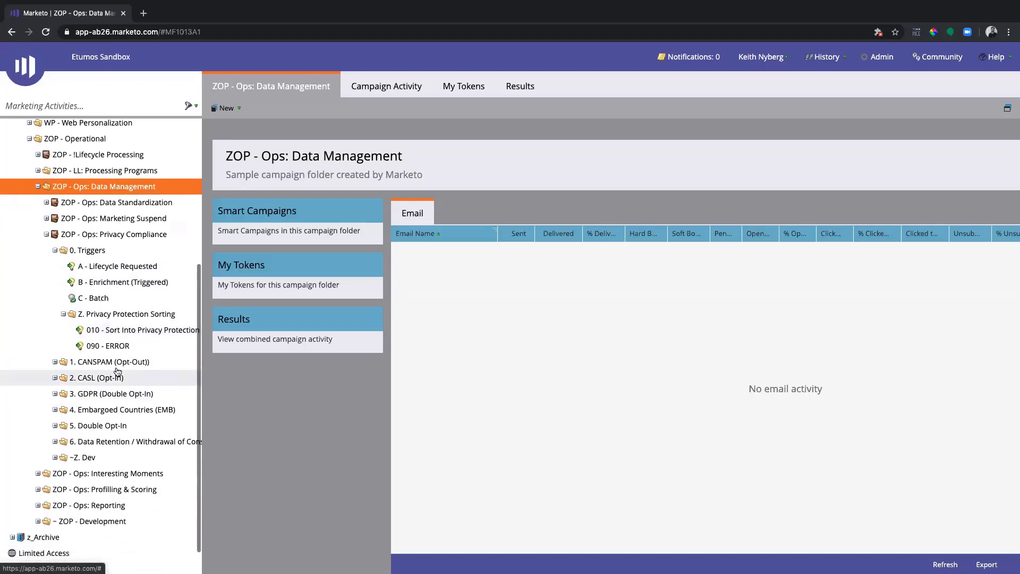
click(117, 328)
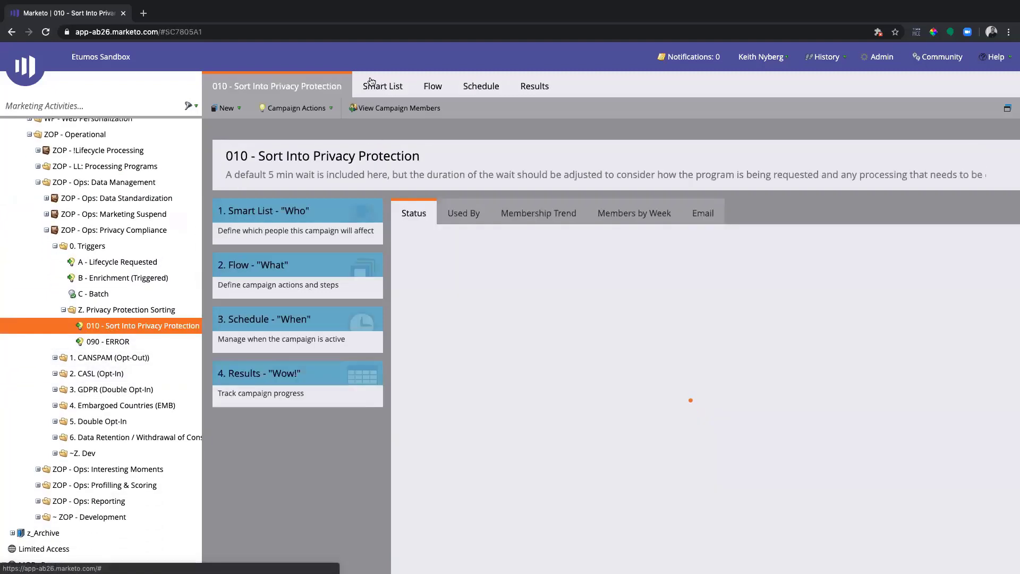
click(374, 84)
click(428, 86)
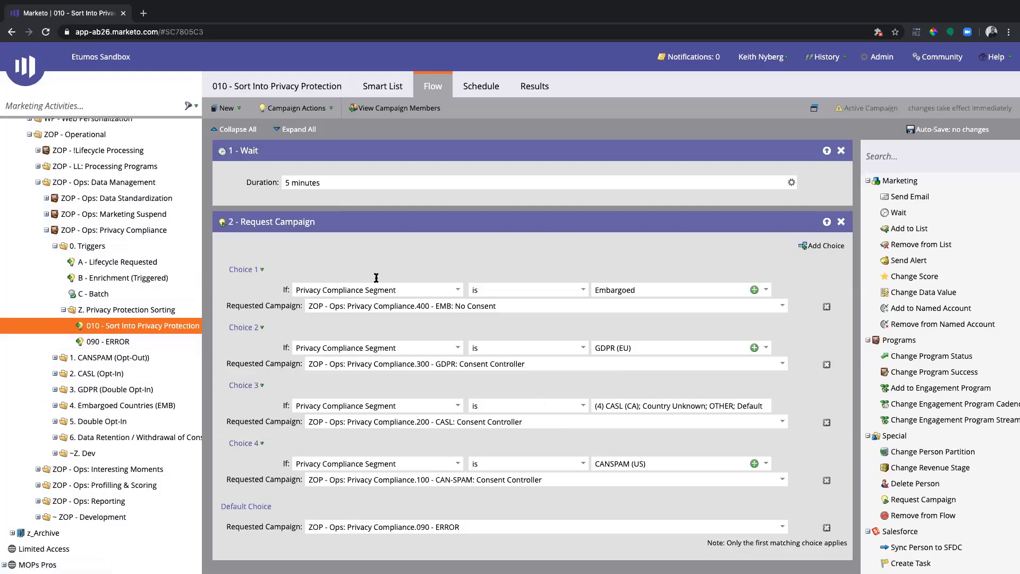
Expand the CANSPAM (Opt-Out), CASL (Opt-In), GDPR (Double Opt-In) and Embargoed Countries (EMB) folders to view their campaigns
click(54, 358)
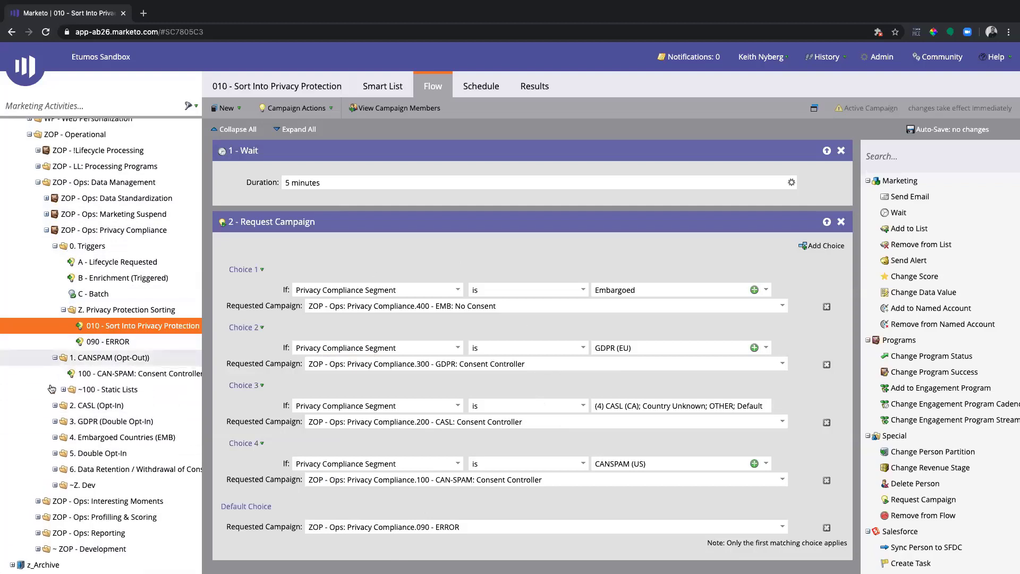
click(55, 406)
scroll(106, 361, down, 3)
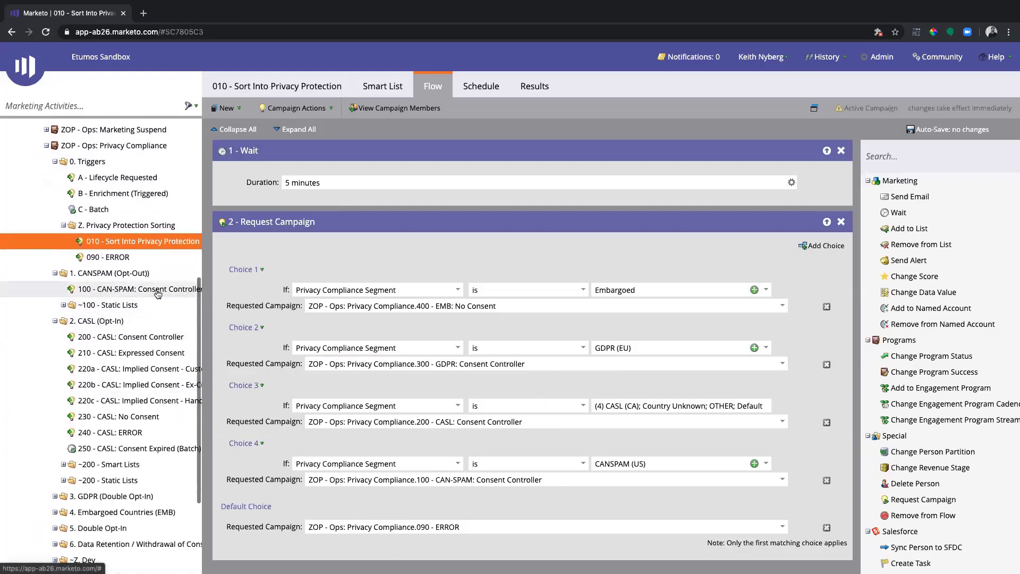
scroll(107, 372, down, 3)
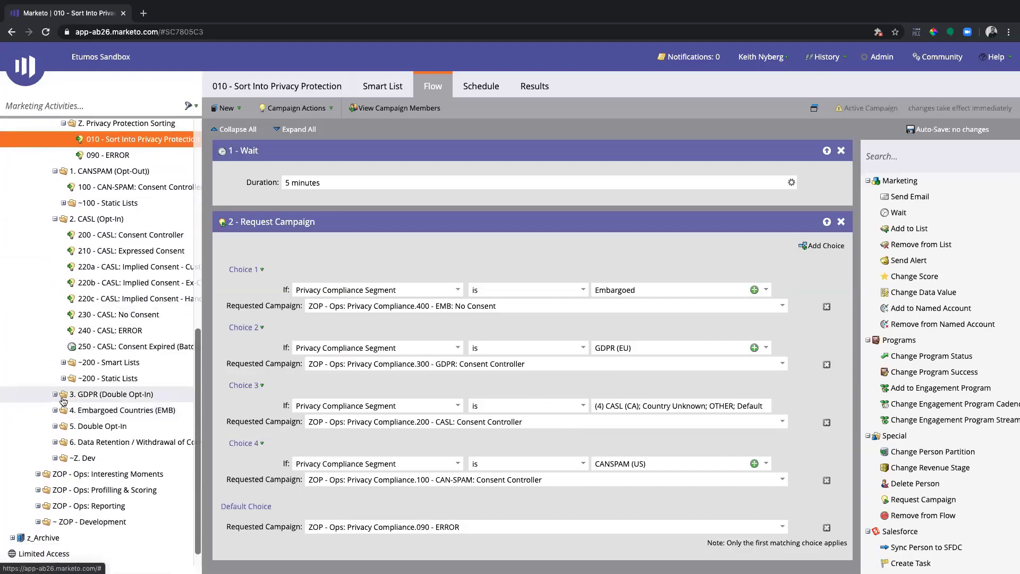
click(55, 395)
click(54, 506)
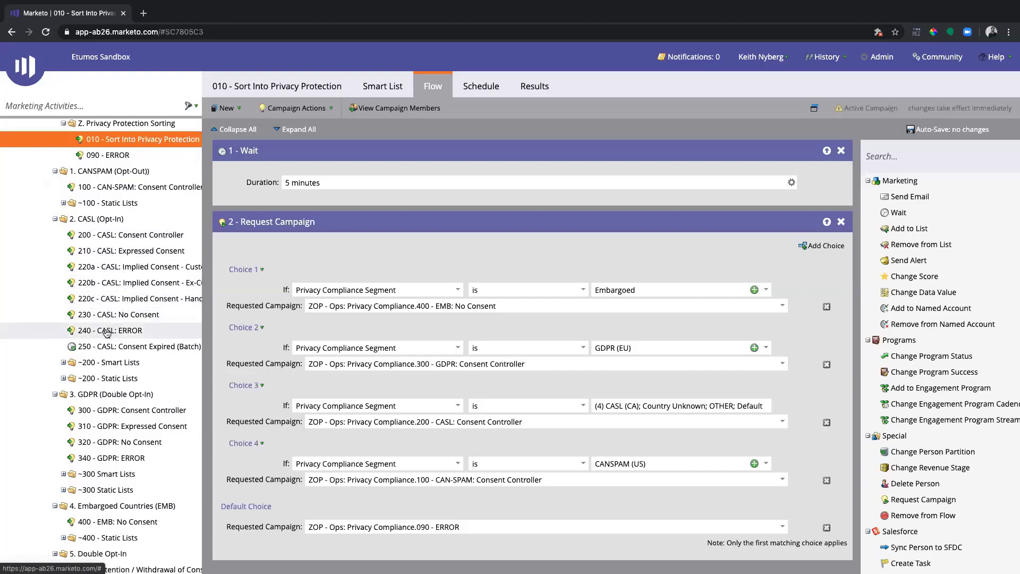
Open the 200 - CASL: Consent Controller campaign and review its smart list and the flow's choices, including the default choice
click(107, 240)
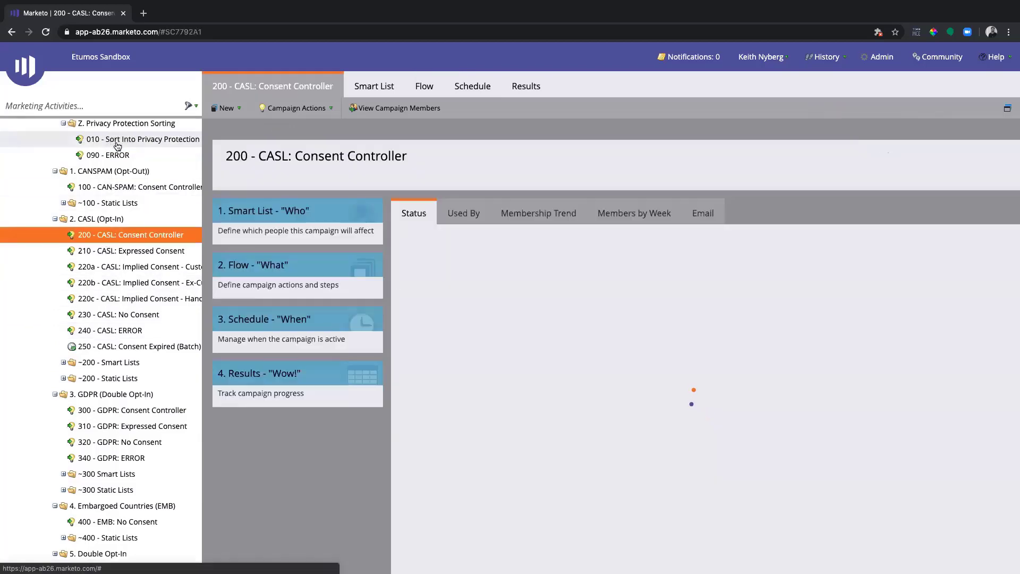
click(367, 86)
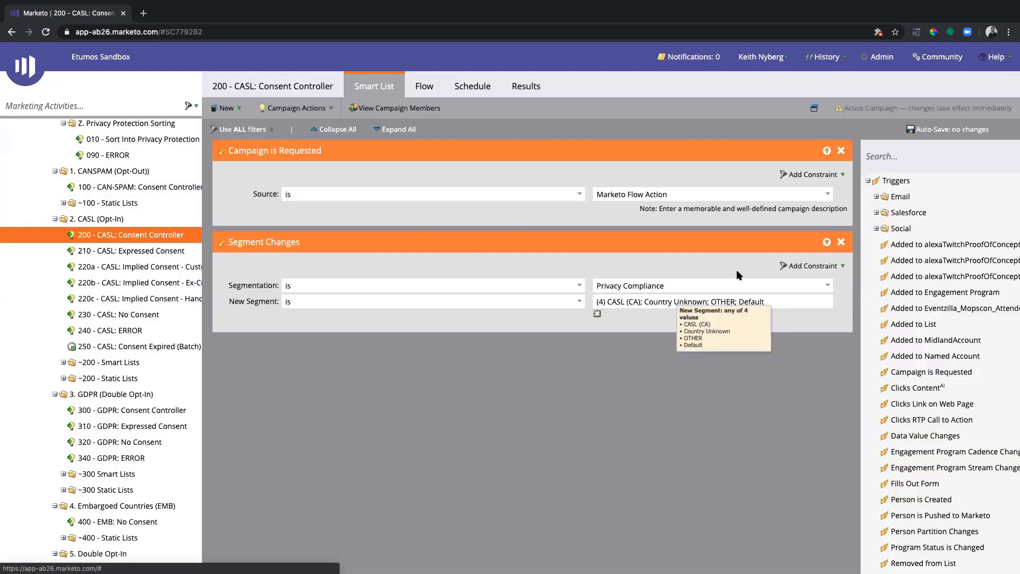
click(419, 85)
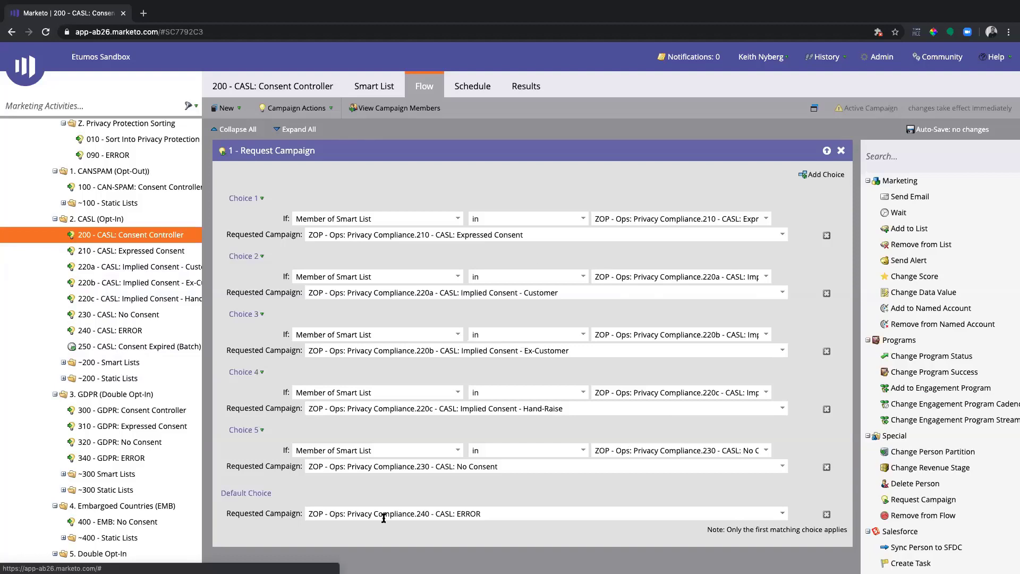
click(501, 513)
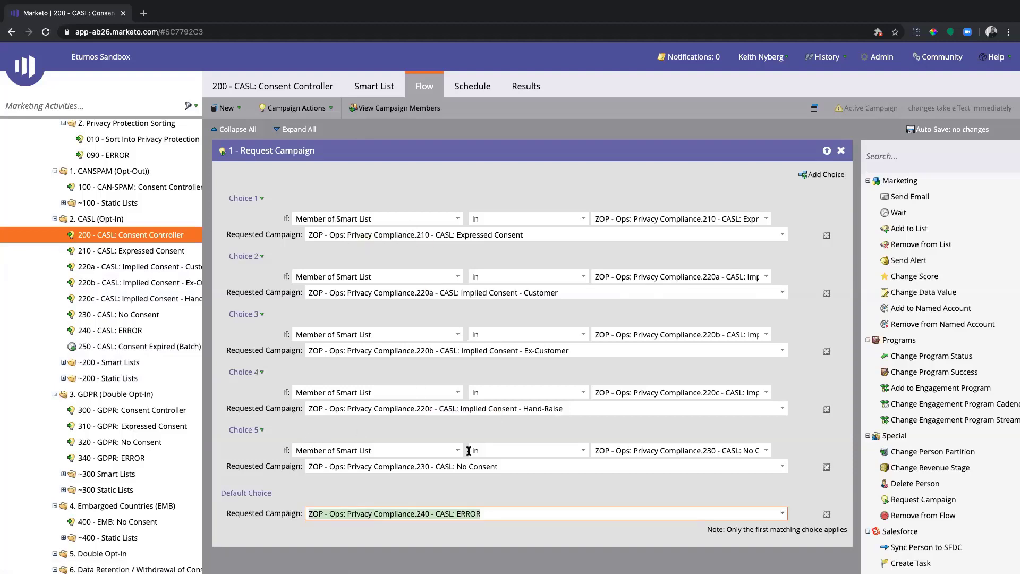
click(512, 485)
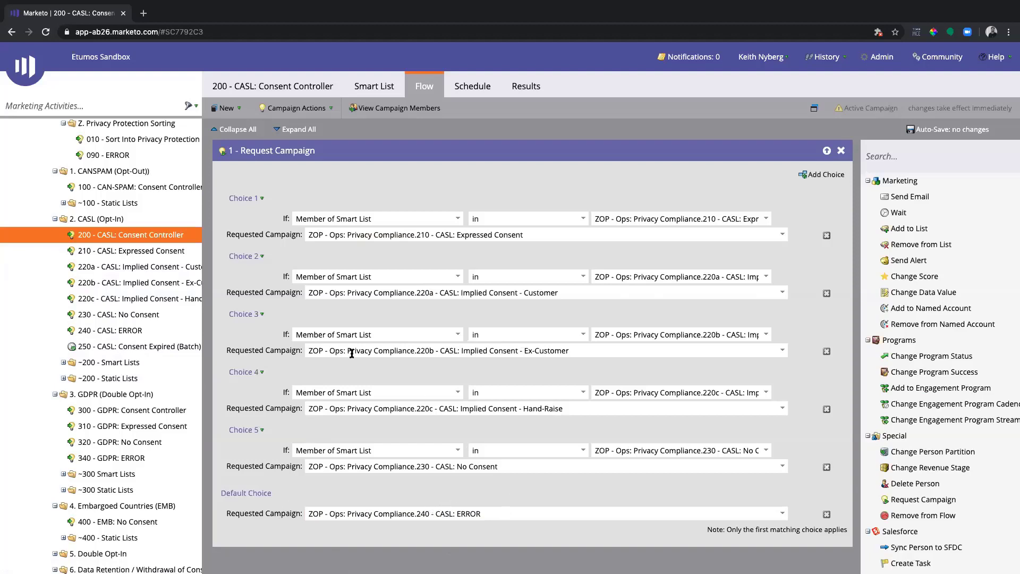
Open the overview of the 100 - CAN-SPAM: Consent Controller campaign
scroll(121, 328, up, 1)
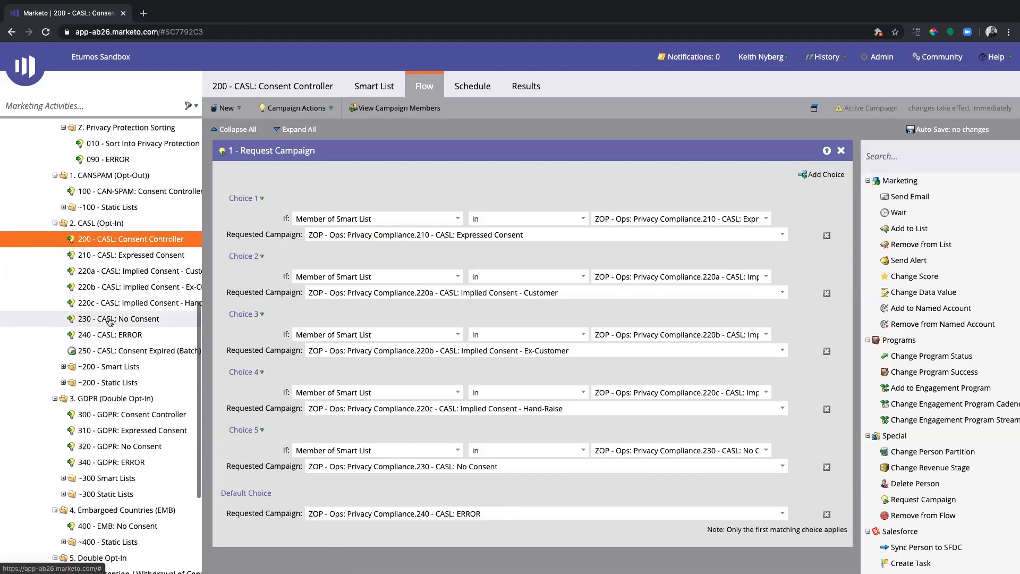
scroll(109, 325, up, 3)
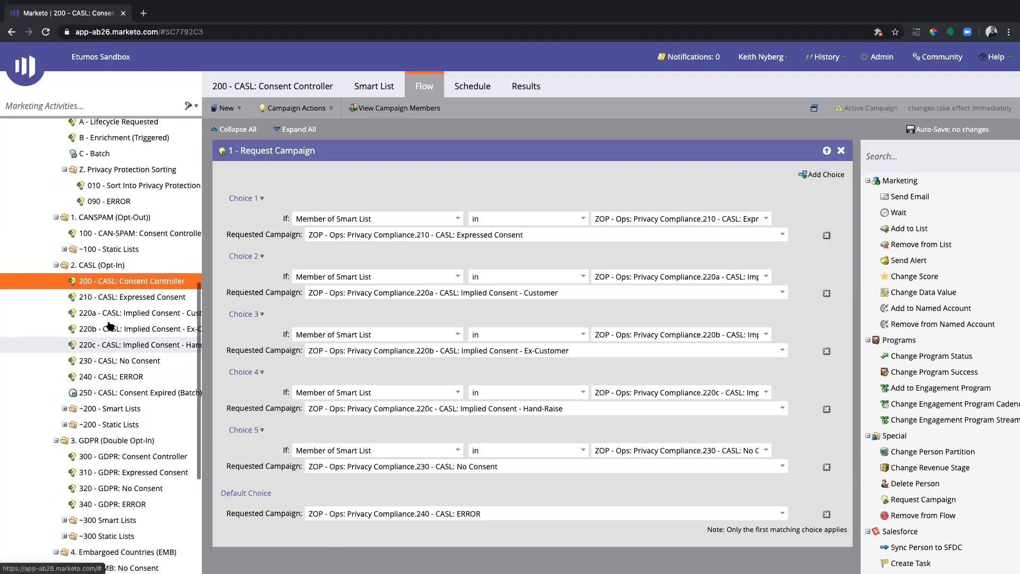
click(116, 234)
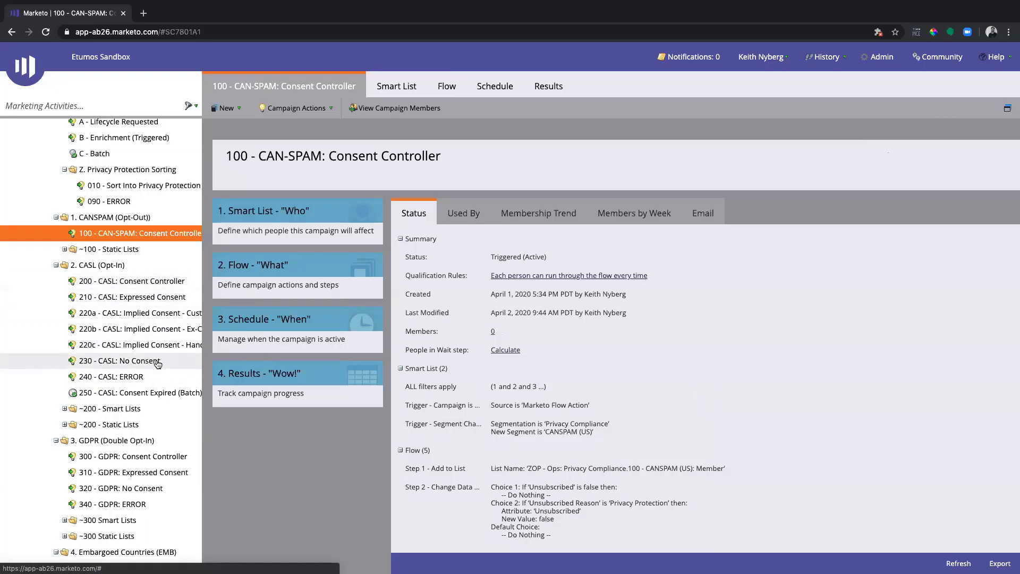
Collapse the 1. CANSPAM (Opt-Out) and 2. CASL (Opt-In) folders
scroll(157, 362, down, 3)
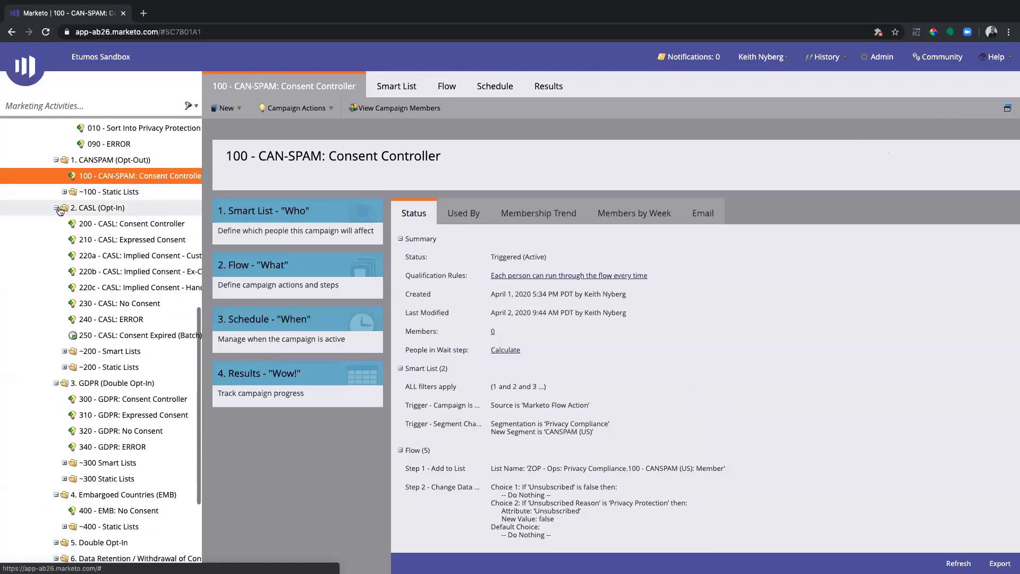
click(56, 215)
click(56, 166)
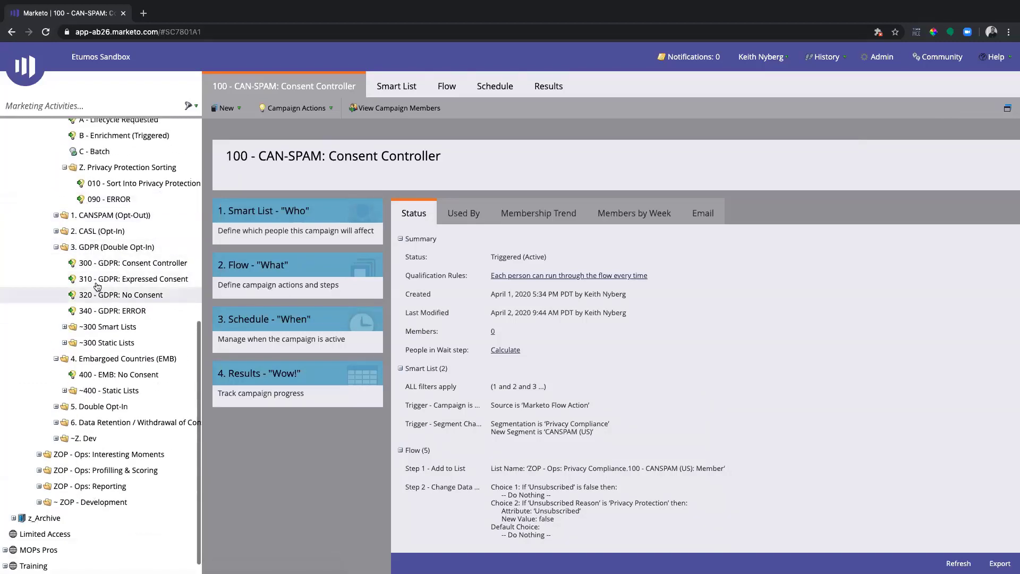
click(56, 231)
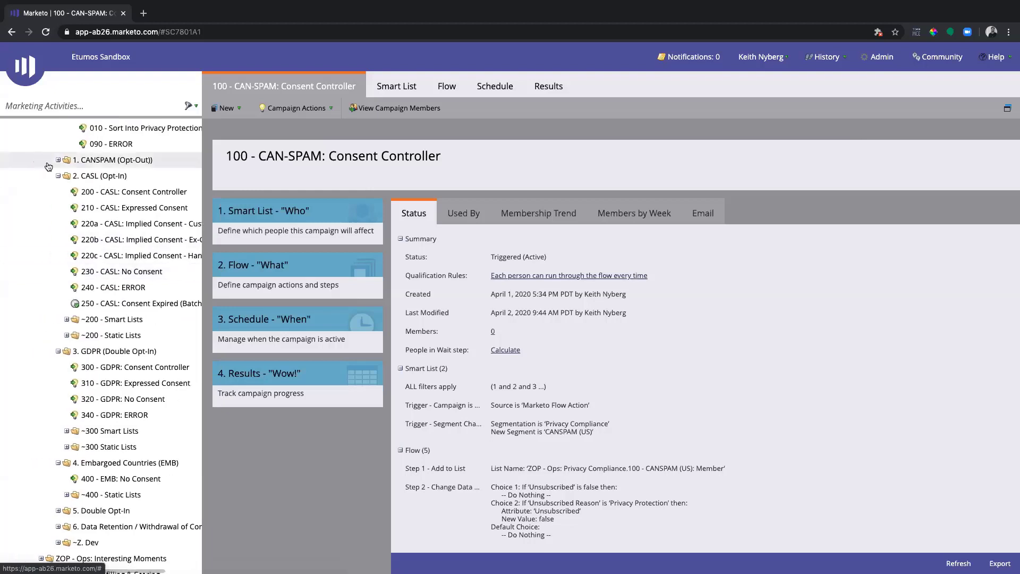
click(57, 177)
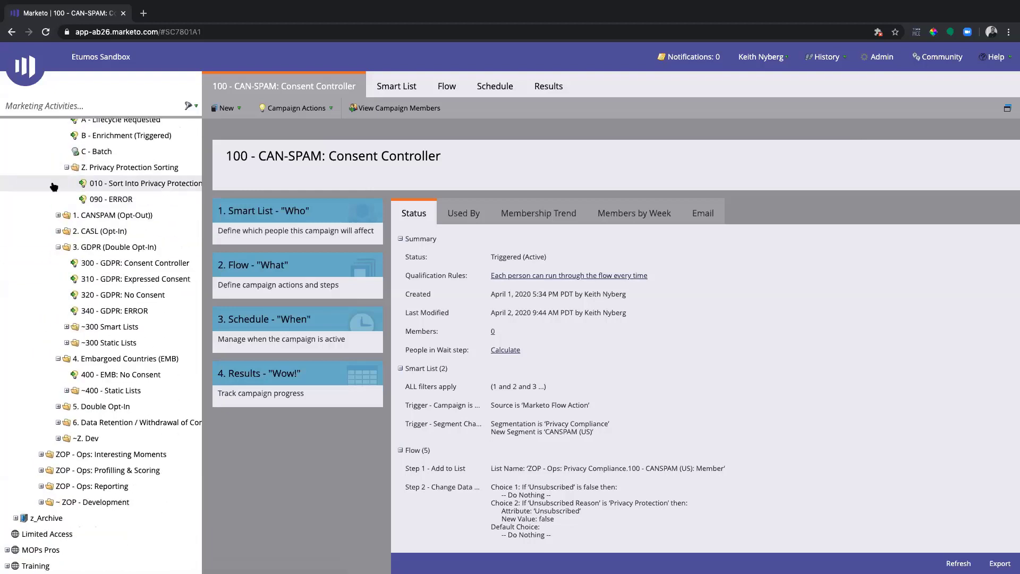
Open the flow of the 300 - GDPR: Consent Controller campaign and examine the campaign requested by its default choice
click(113, 266)
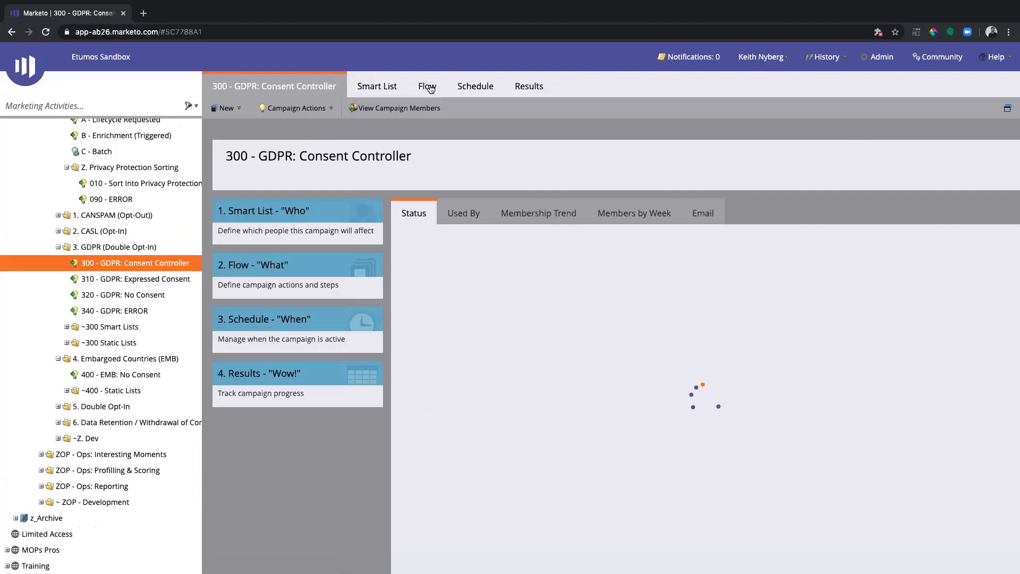
click(427, 86)
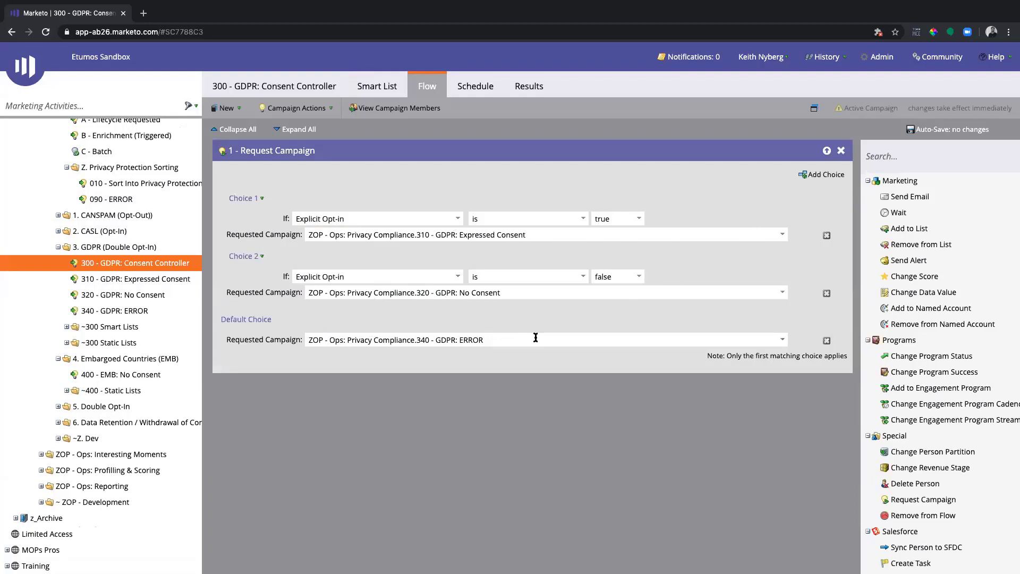
drag(535, 339, 255, 343)
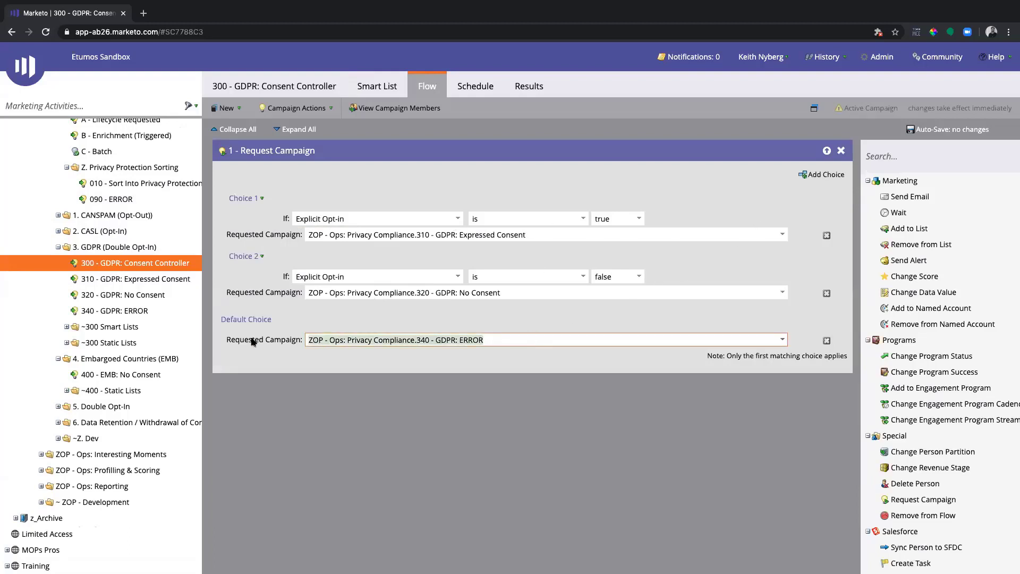
click(384, 420)
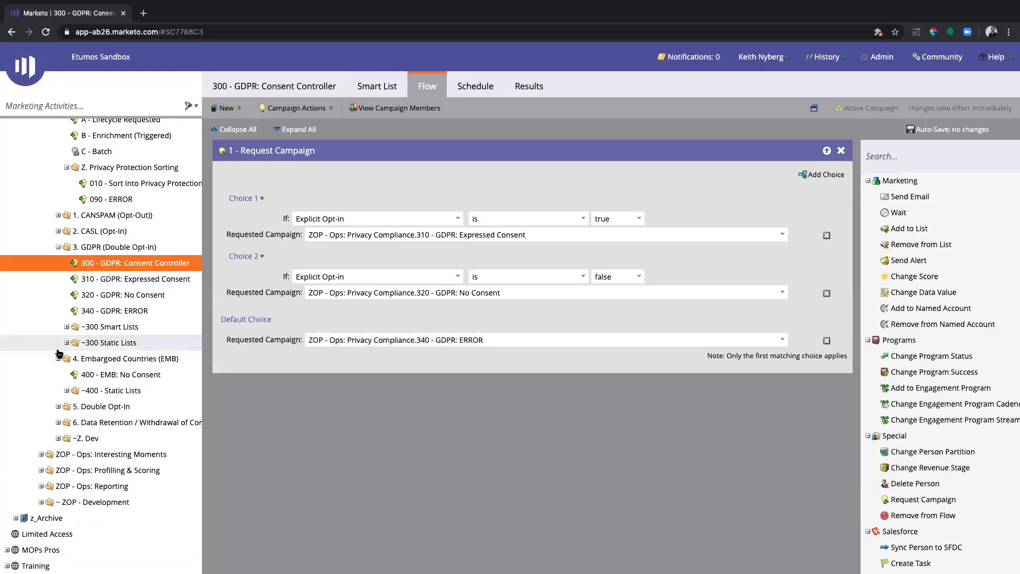
Collapse the GDPR, Embargoed Countries, Privacy Protection Sorting and Triggers folders of the Privacy Compliance program
click(58, 248)
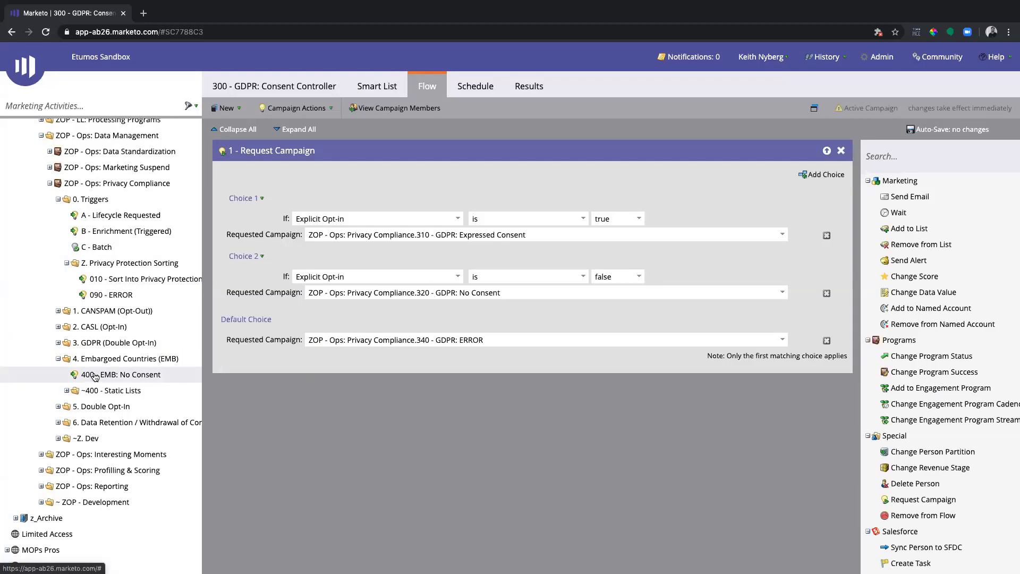
click(57, 359)
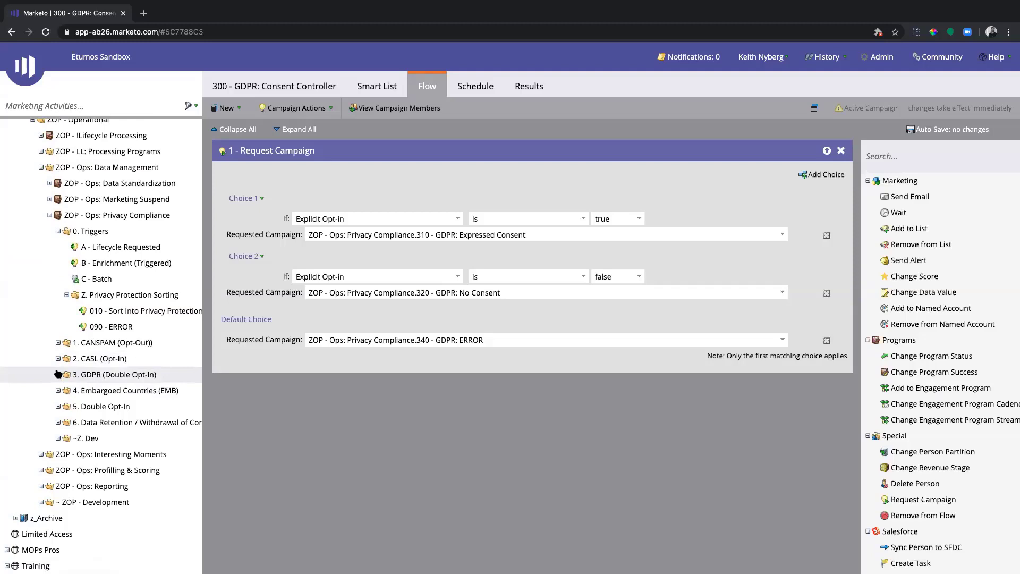
click(66, 295)
click(59, 263)
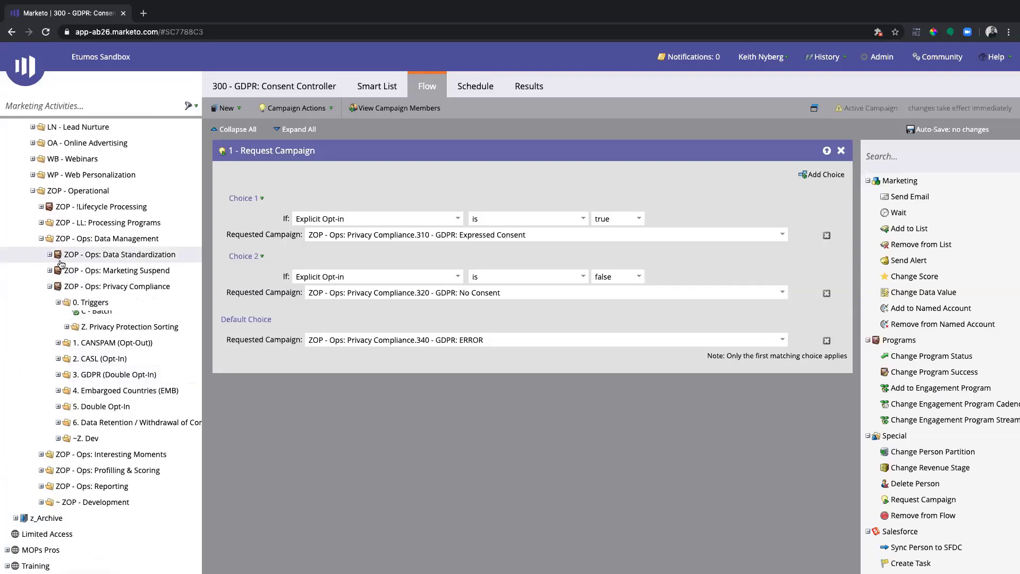
Expand the 2. CASL (Opt-In) and 3. GDPR (Double Opt-In) folders and view the full names of their campaigns
click(57, 359)
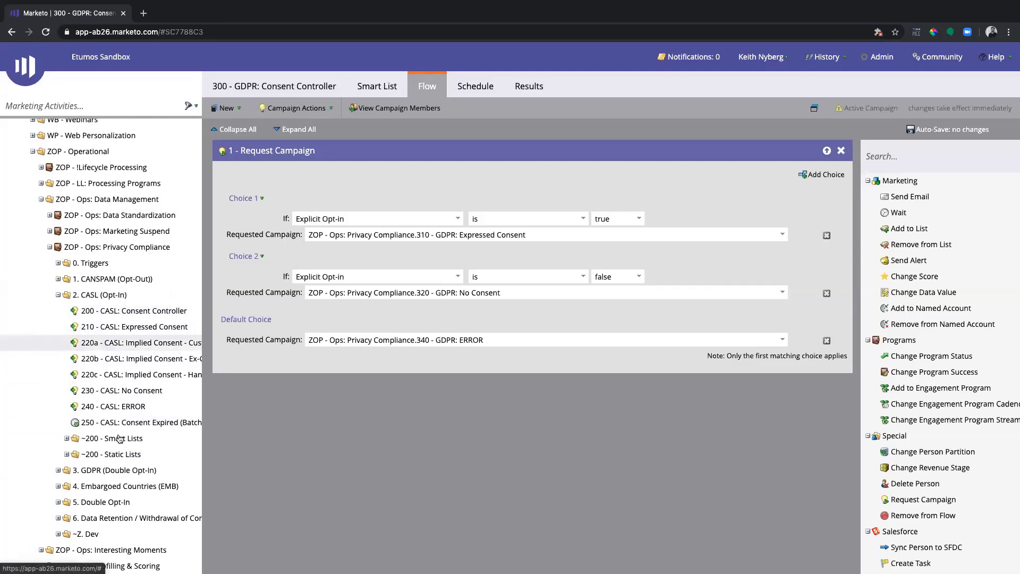
click(58, 471)
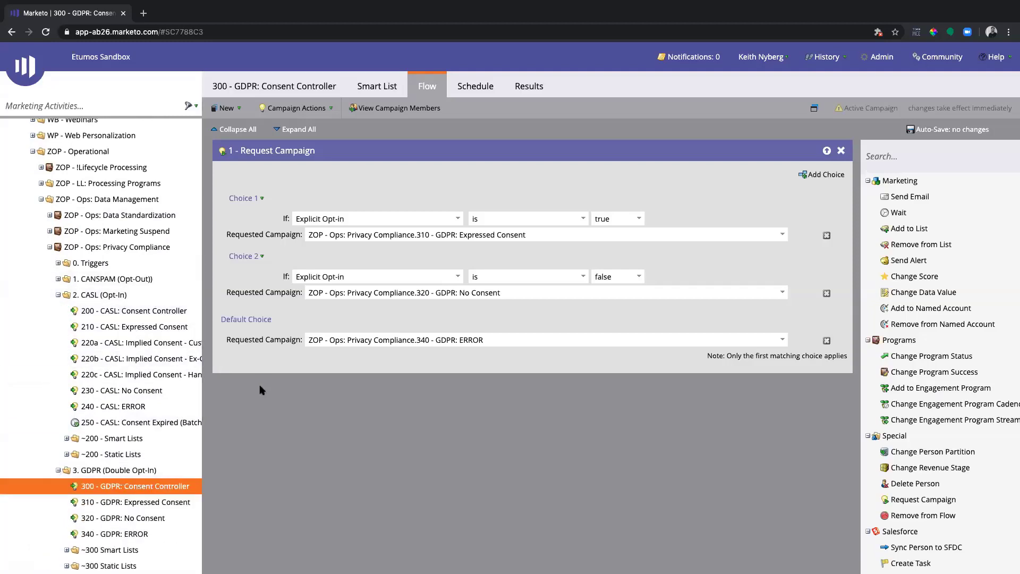
scroll(137, 367, right, 2)
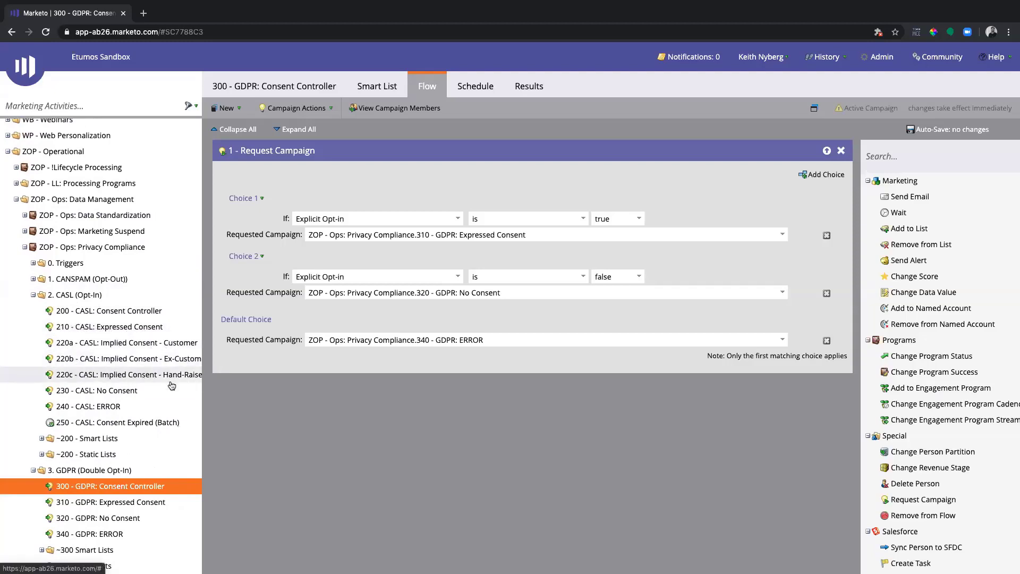
Review the smart list of the 210 - CASL: Expressed Consent campaign and open its flow
click(137, 332)
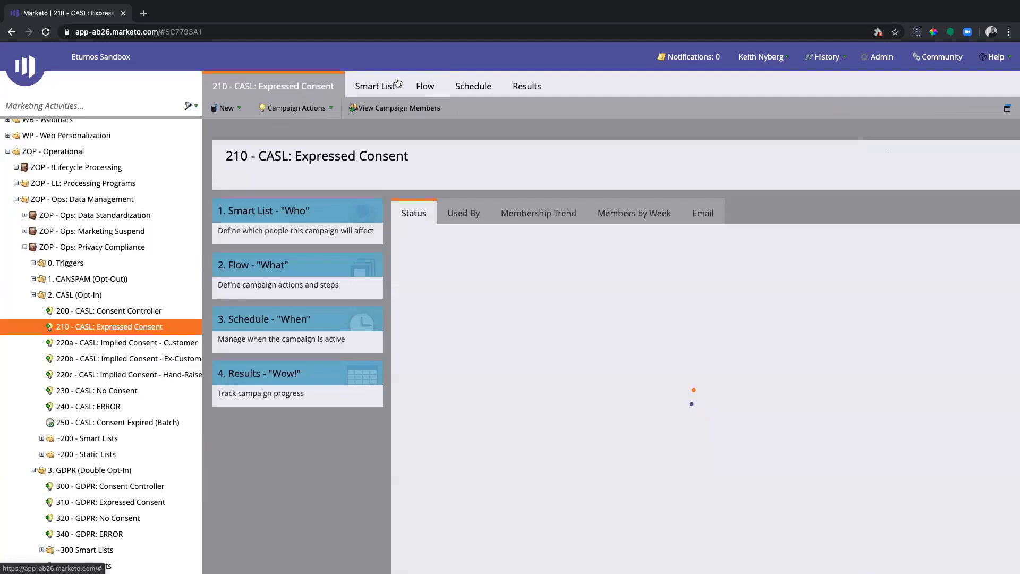
click(396, 85)
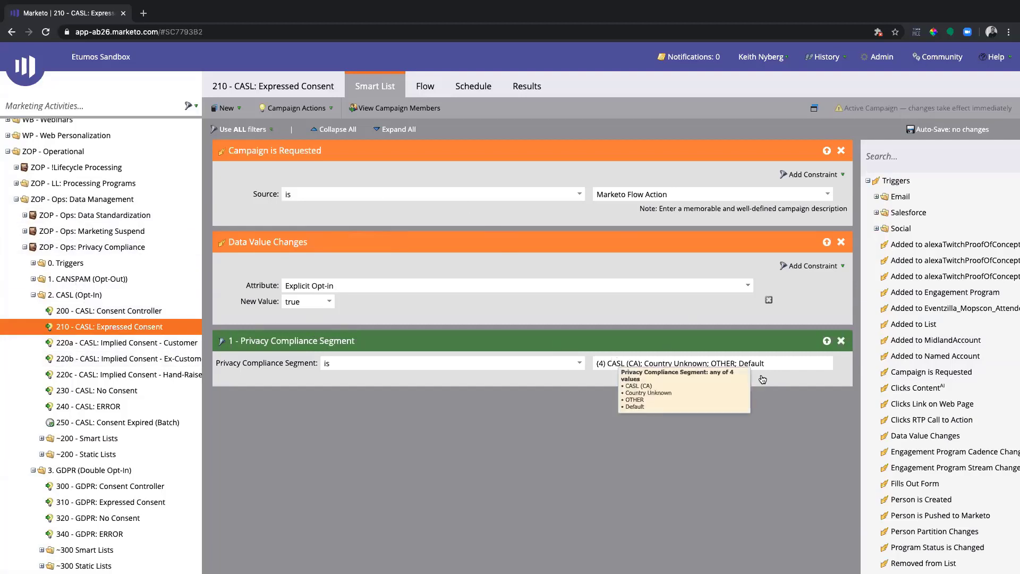
click(425, 86)
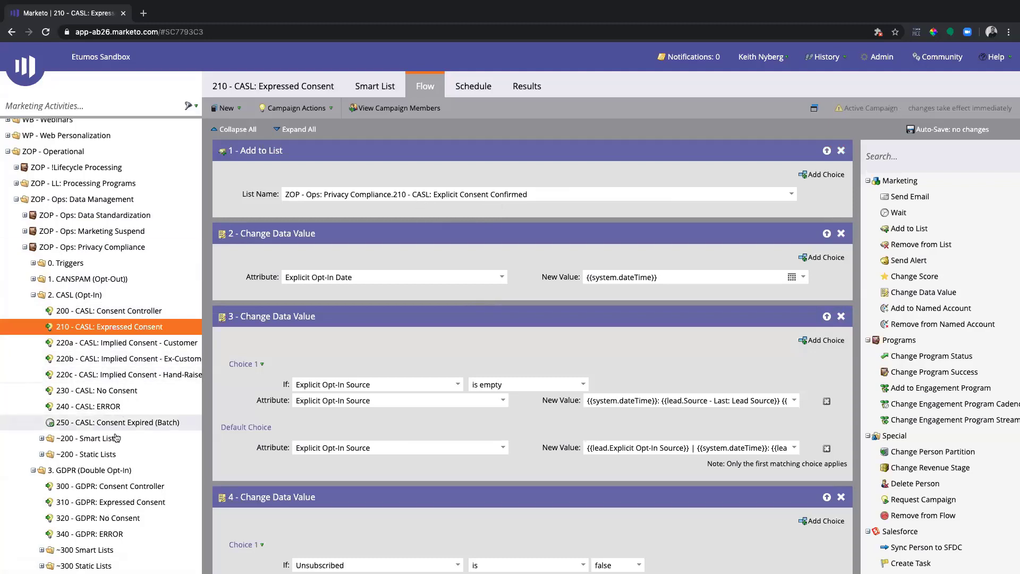
Examine the Explicit Opt-In Date attribute and the lead token in the default choice for Explicit Opt-In Source
click(42, 454)
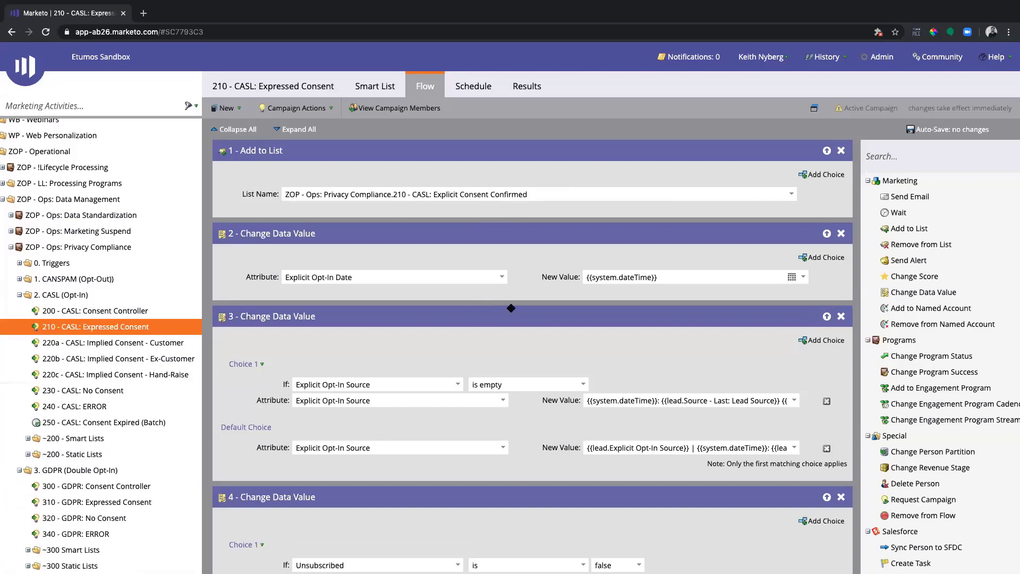
click(379, 276)
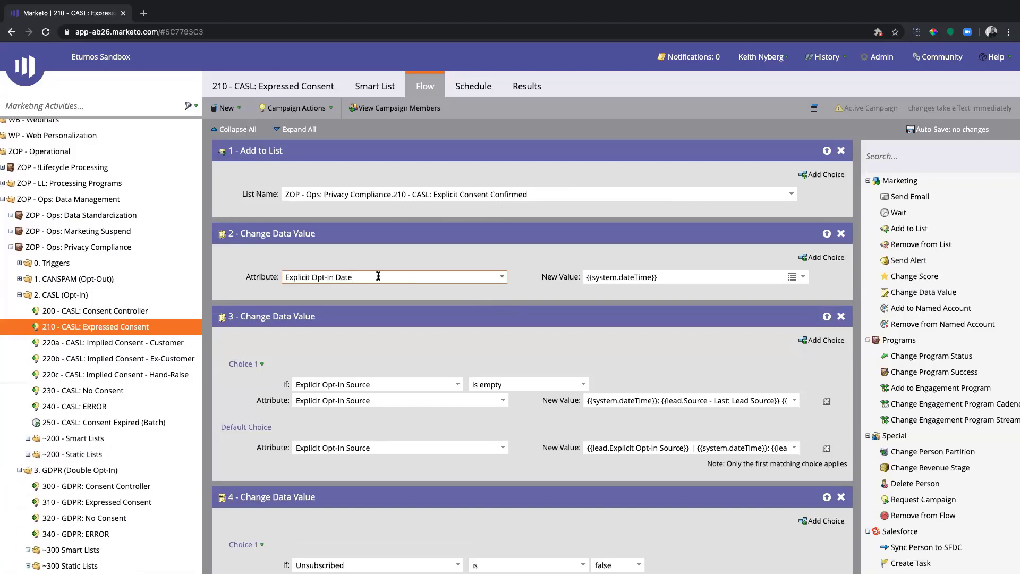
click(346, 344)
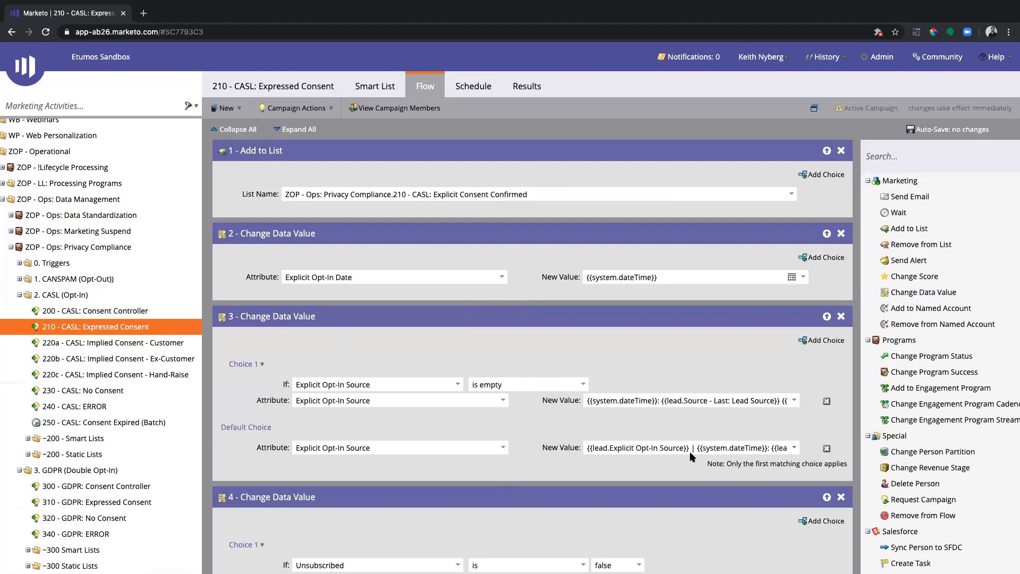
drag(691, 448, 585, 449)
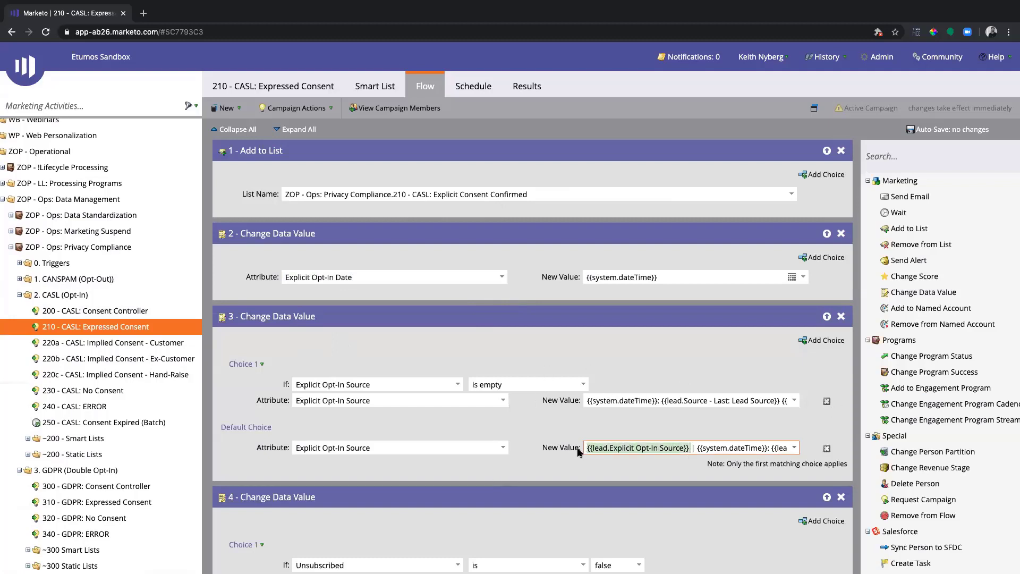
click(524, 423)
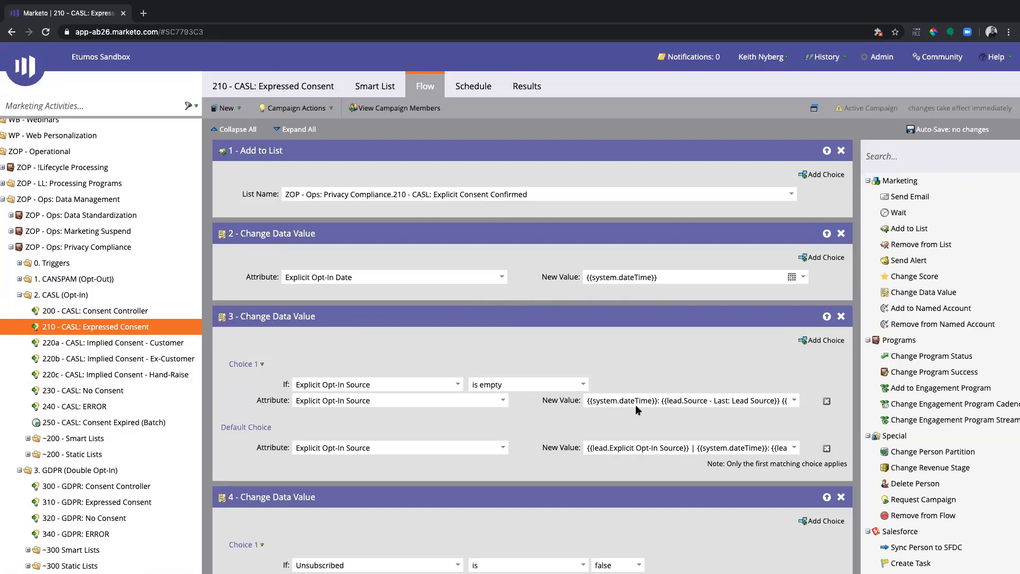
Highlight and examine the Explicit Opt-In Date attribute in flow step 2 of the CASL: Expressed Consent campaign
scroll(365, 313, down, 1)
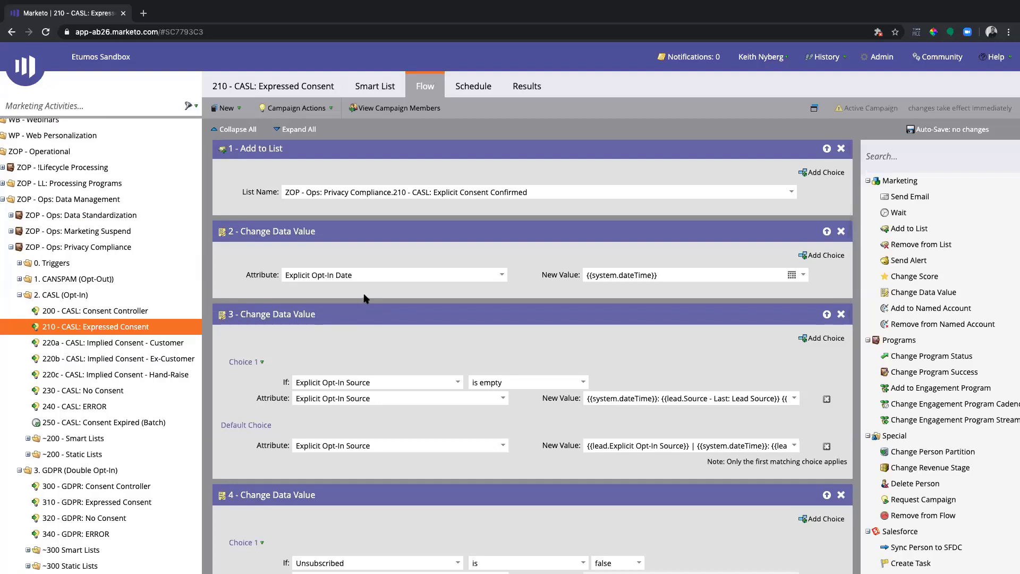
click(357, 275)
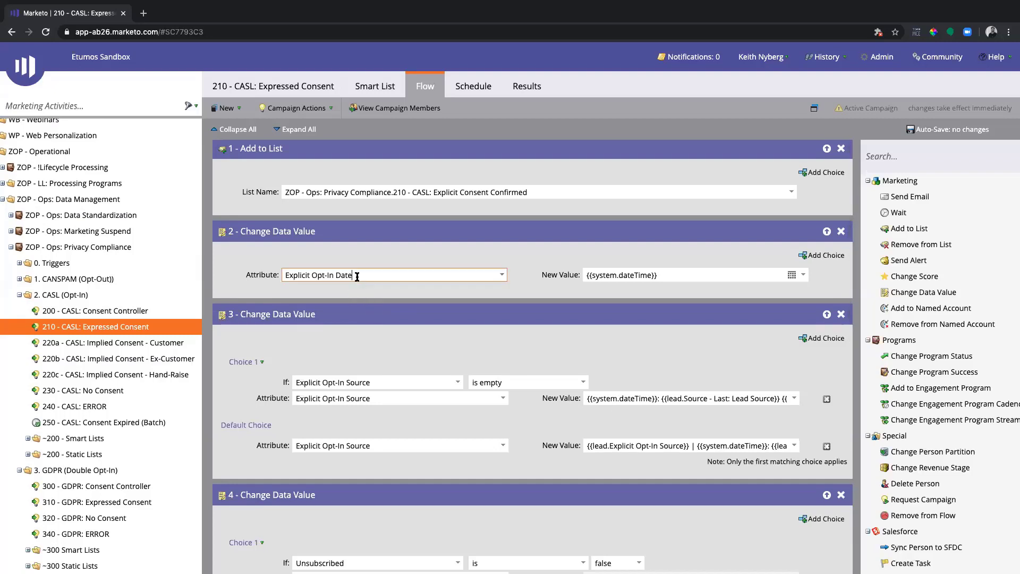
drag(357, 275, 246, 274)
scroll(246, 274, down, 1)
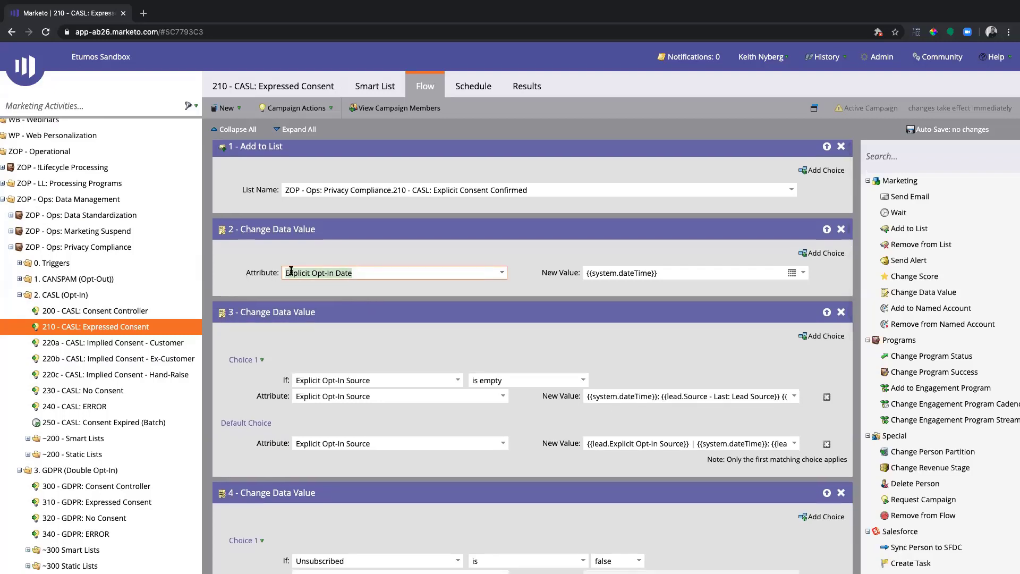
scroll(292, 273, up, 1)
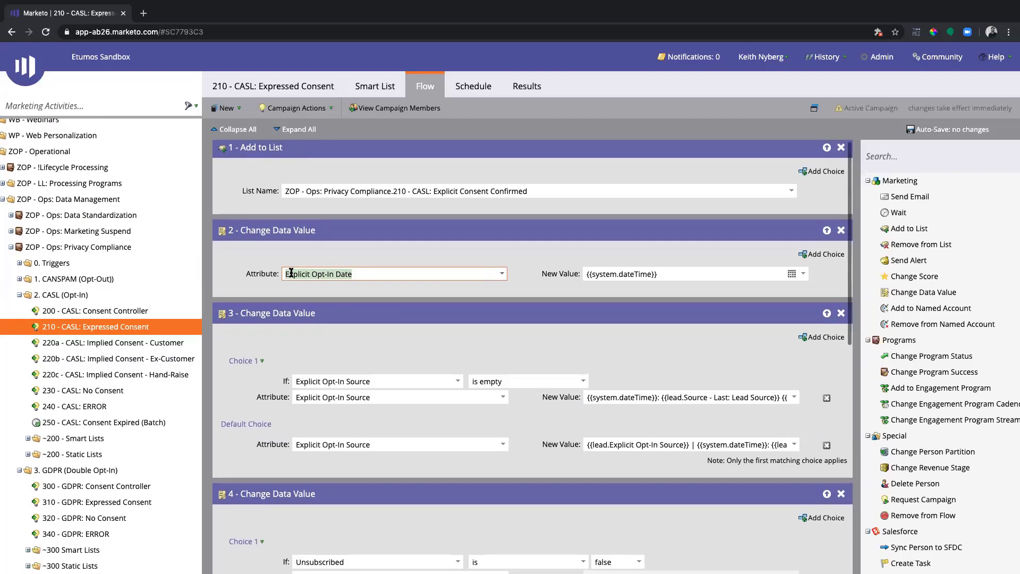
scroll(296, 275, down, 1)
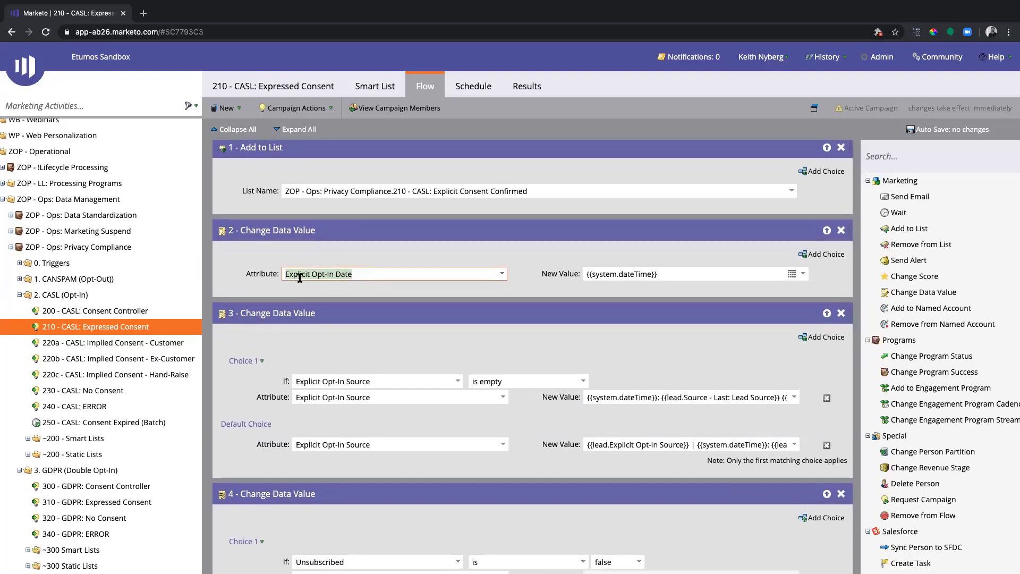
scroll(300, 278, down, 1)
click(321, 288)
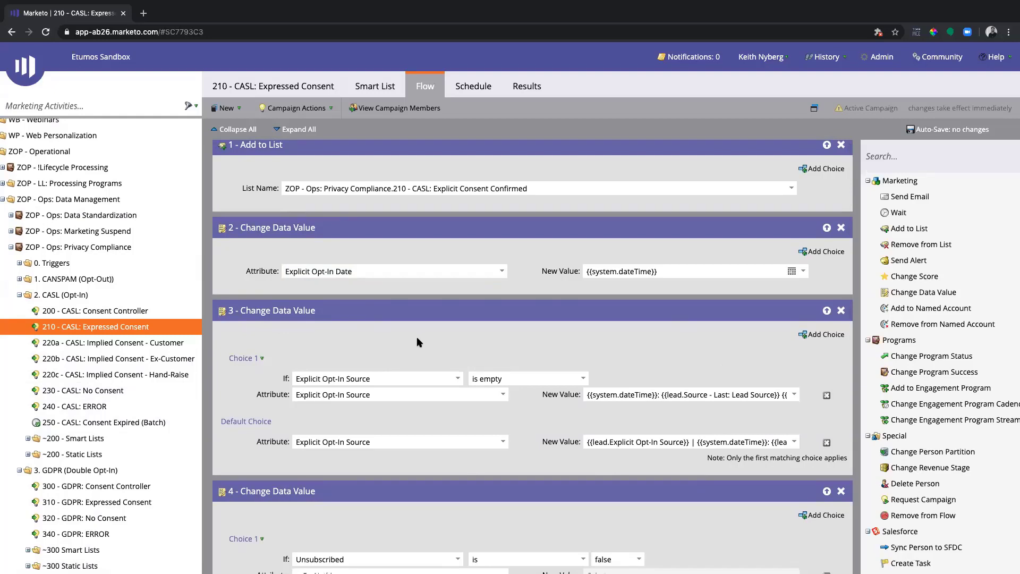
click(354, 271)
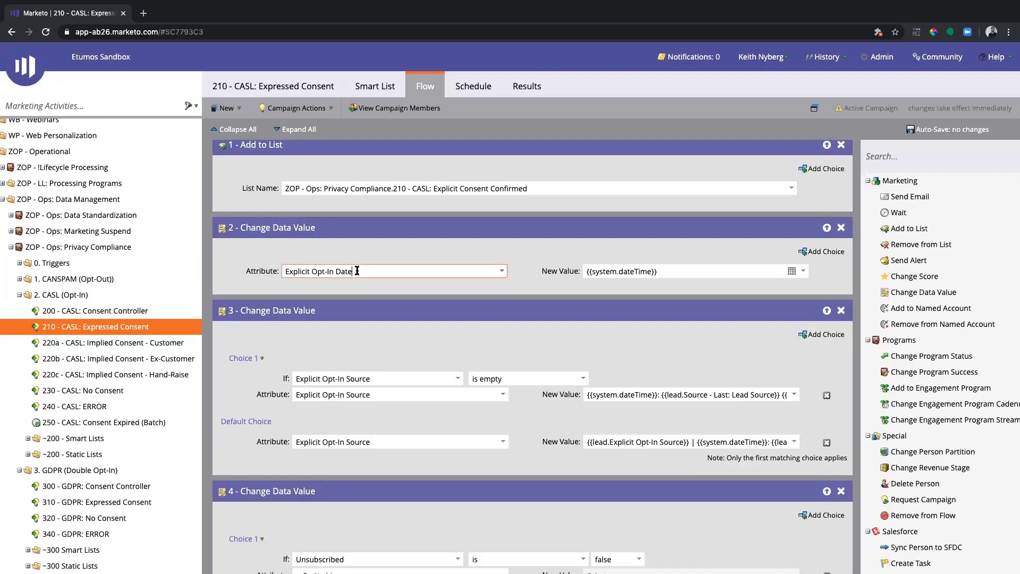
click(388, 255)
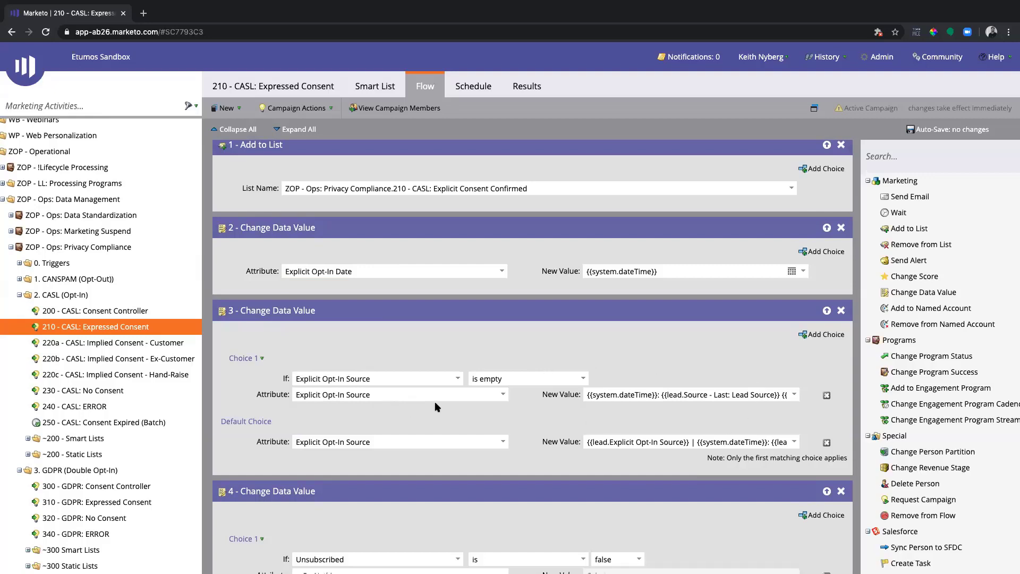
Examine the Unsubscribed and Unsubscribed Reason choices in flow steps 4 and 5, including their Privacy Protection conditions
scroll(462, 409, down, 2)
scroll(461, 409, down, 5)
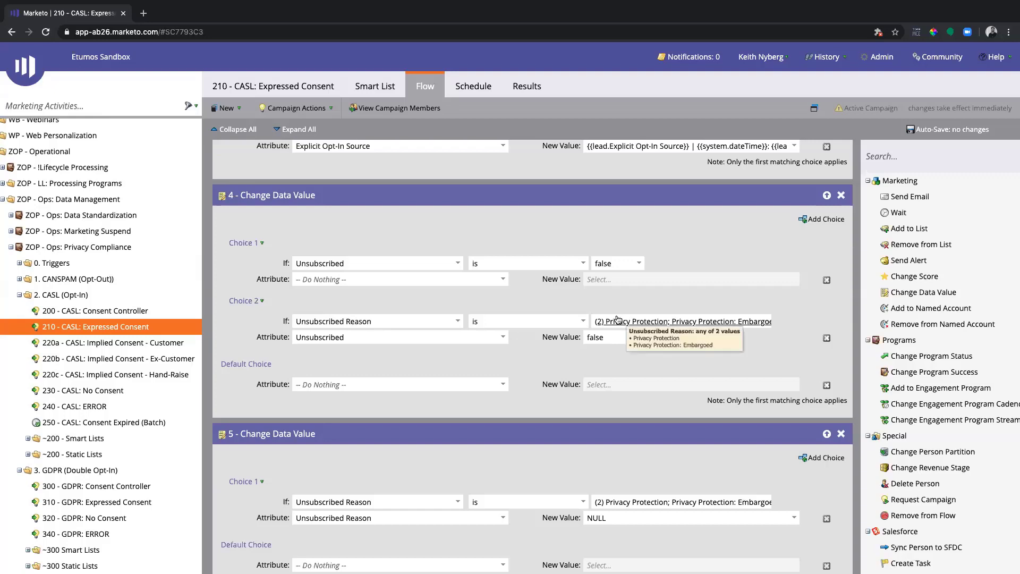
scroll(516, 342, down, 3)
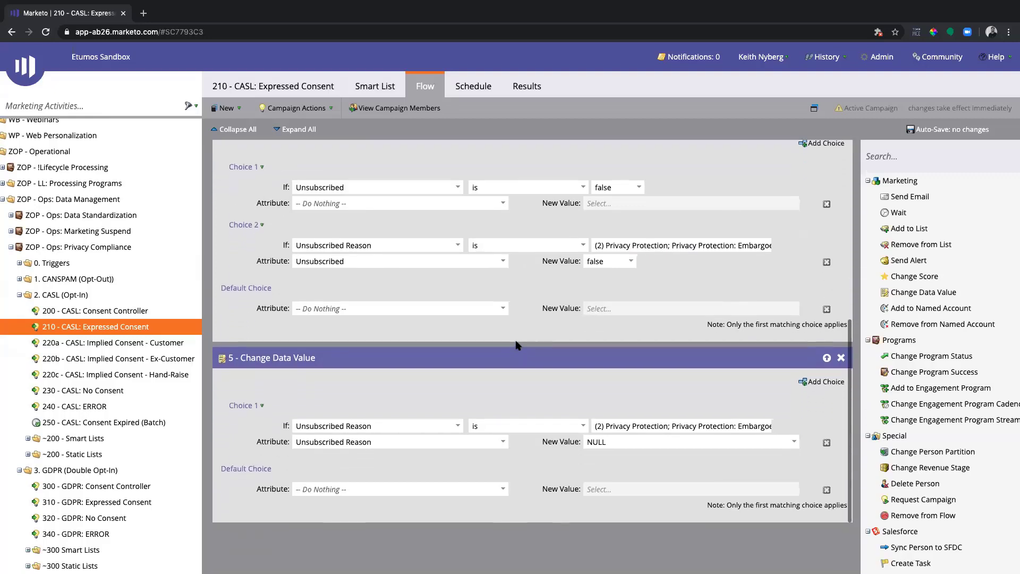
scroll(515, 345, up, 1)
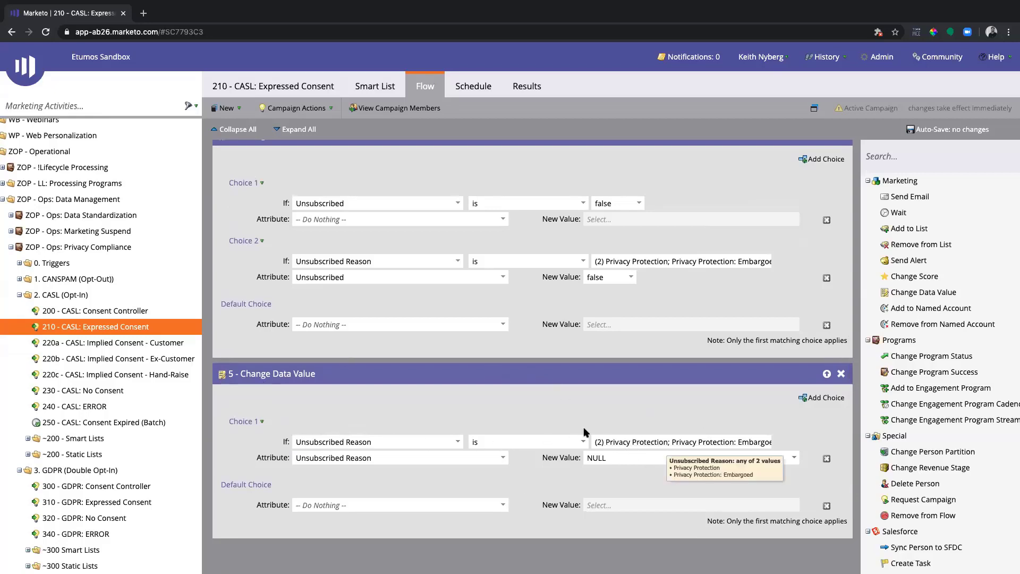
scroll(520, 403, up, 3)
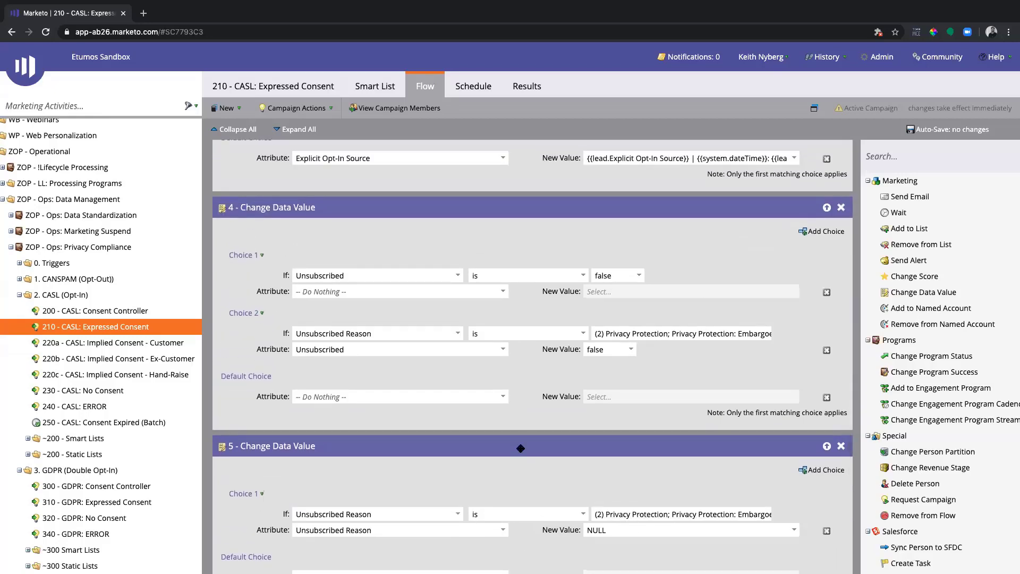
mouse_move(521, 448)
mouse_down()
mouse_move(567, 410)
mouse_move(532, 442)
mouse_up()
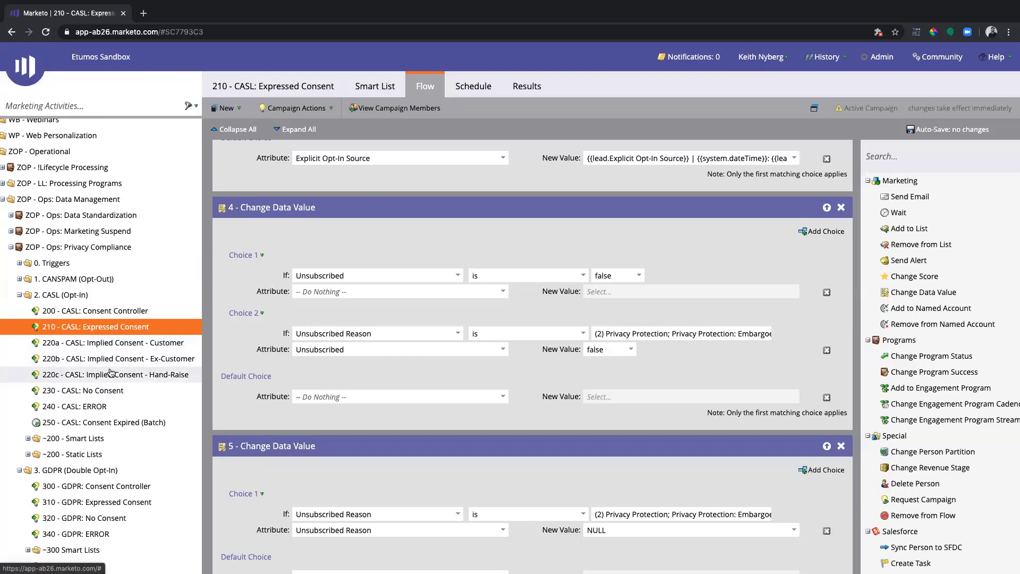
View the campaigns in the 6. Data Retention / Withdrawal of Consent folder and collapse it
scroll(64, 372, down, 3)
click(19, 423)
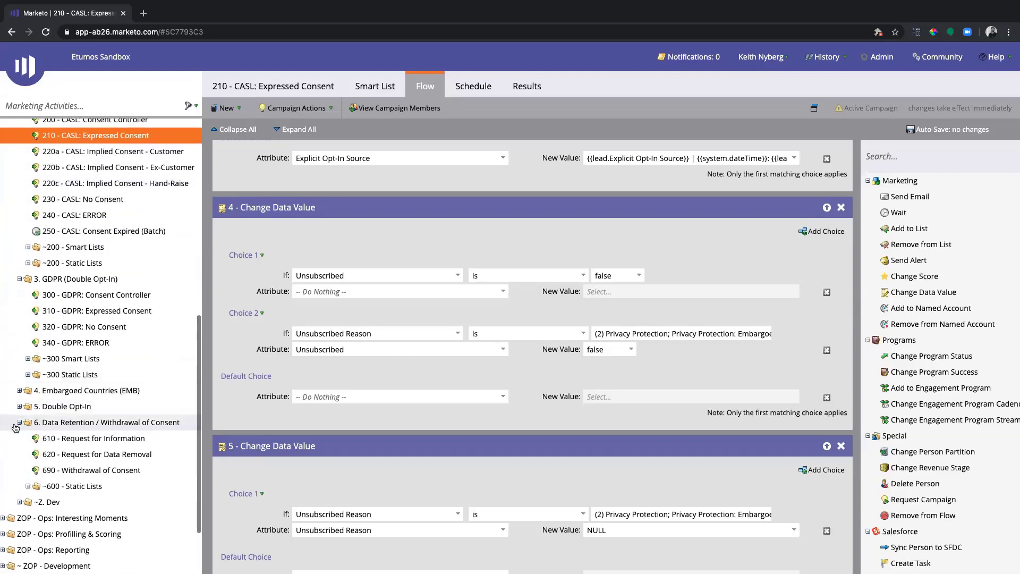
click(19, 423)
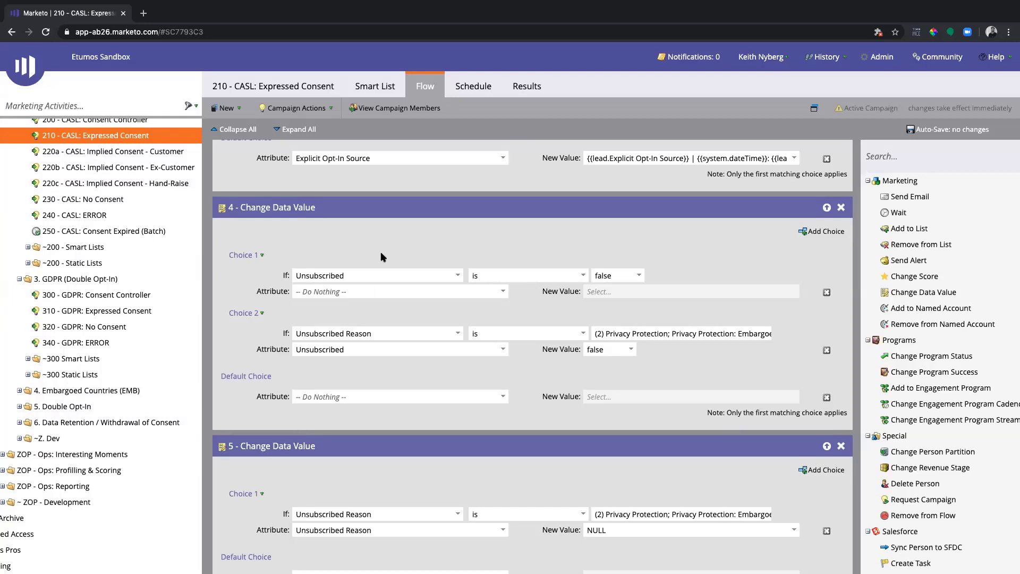
Review the whole flow of the 210 - CASL: Expressed Consent campaign again, from Add to List to Unsubscribed Reason
scroll(381, 254, down, 1)
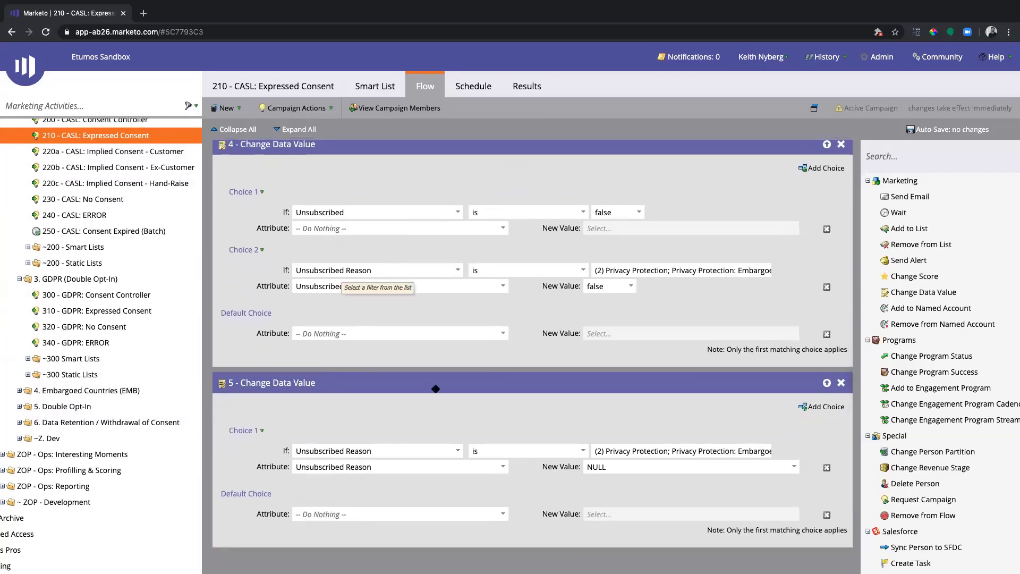
scroll(413, 394, down, 1)
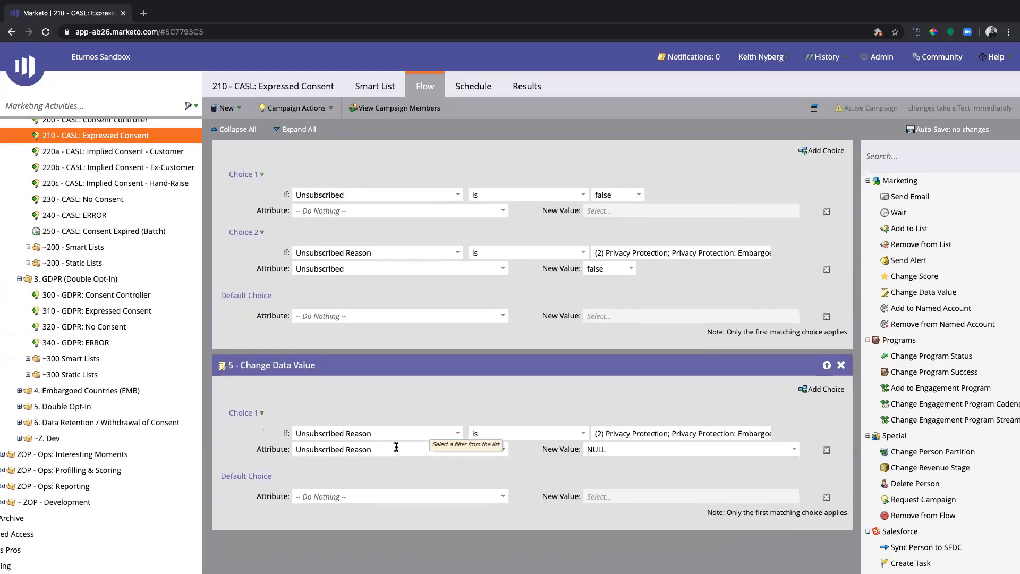
scroll(642, 469, up, 8)
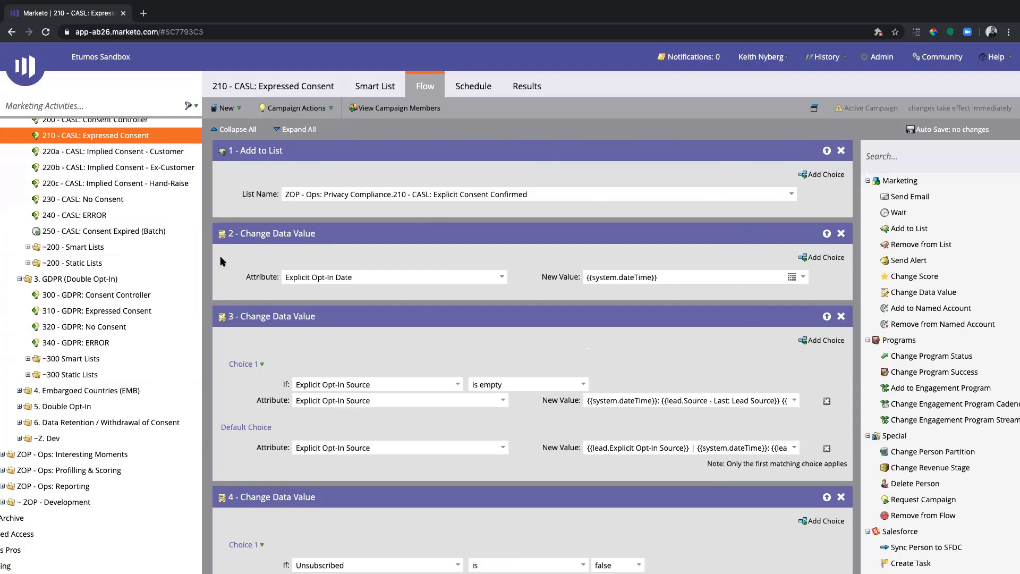
click(416, 280)
click(348, 257)
scroll(402, 342, down, 6)
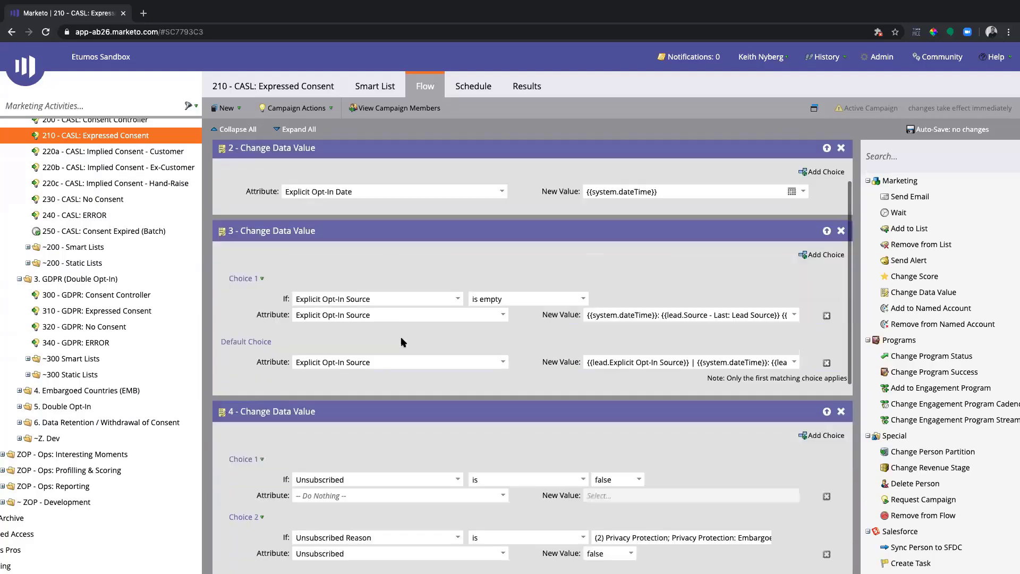
scroll(401, 342, up, 3)
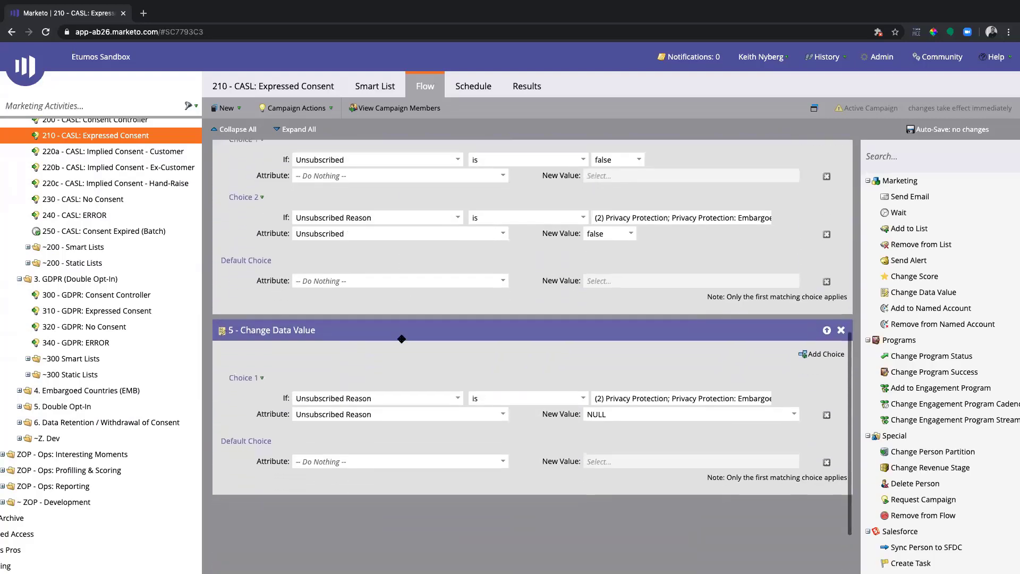
Check the smart list of the 220a - CASL: Implied Consent - Customer campaign and open its flow
click(117, 153)
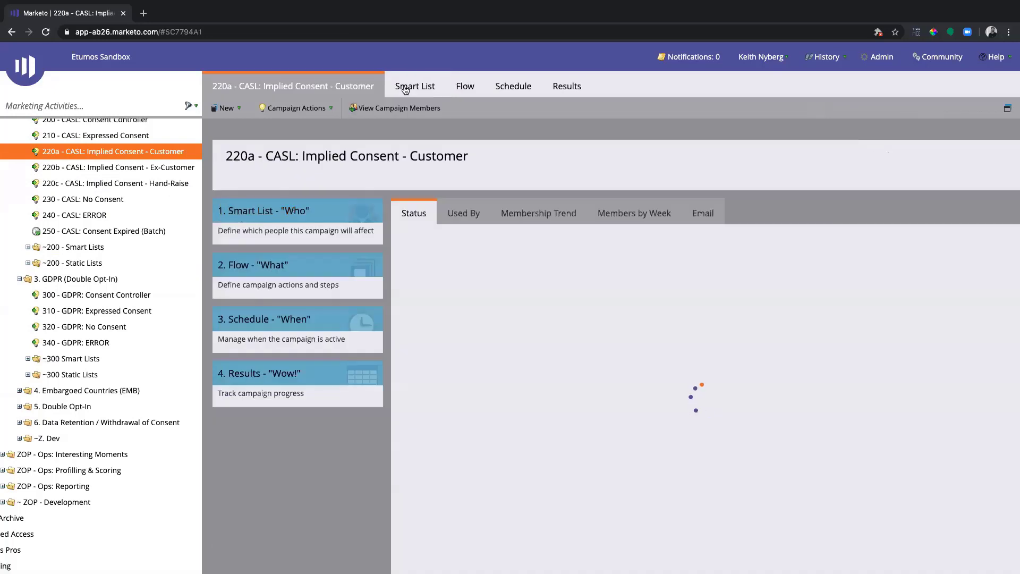
click(404, 88)
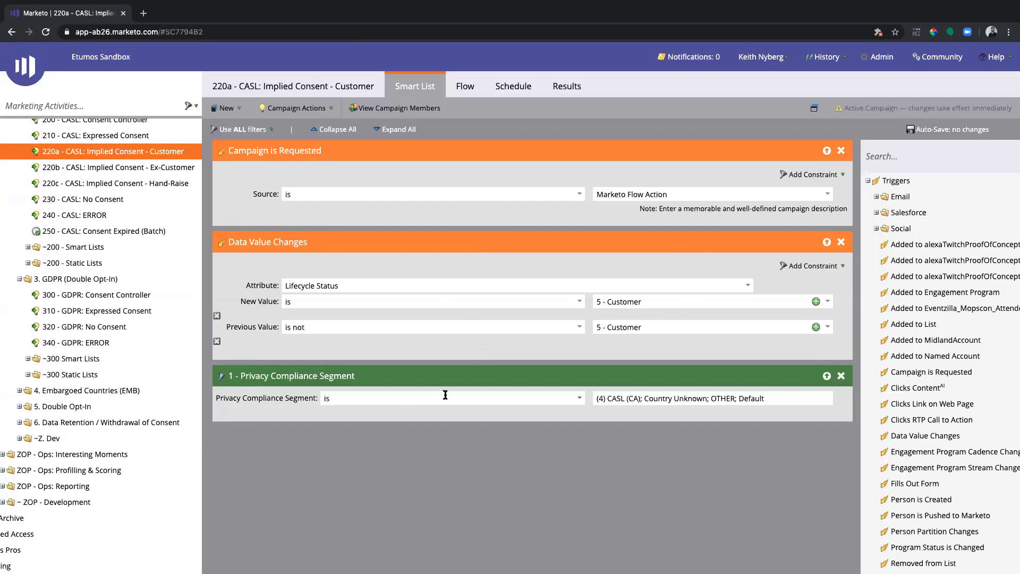
click(463, 90)
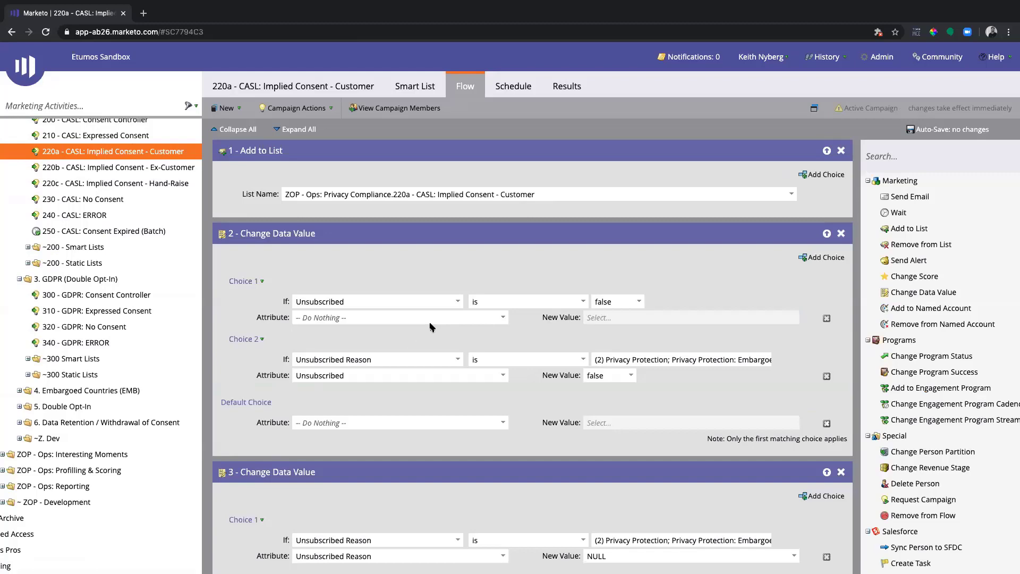
Examine the Consent Expiration, Consent Status, Explicit Opt-In Source and Remove from List steps in the Implied Consent - Customer flow
scroll(558, 368, down, 6)
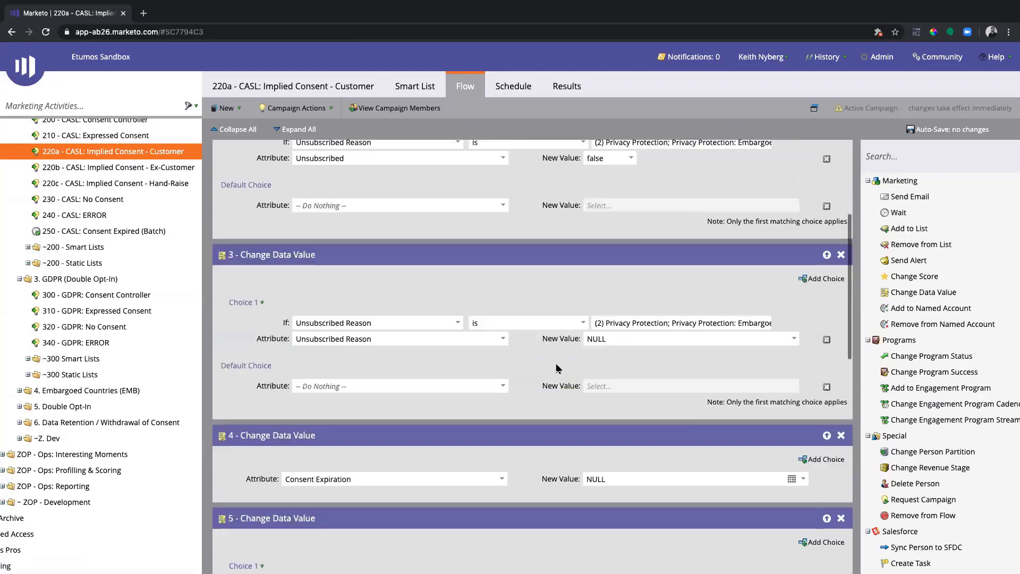
scroll(558, 368, down, 3)
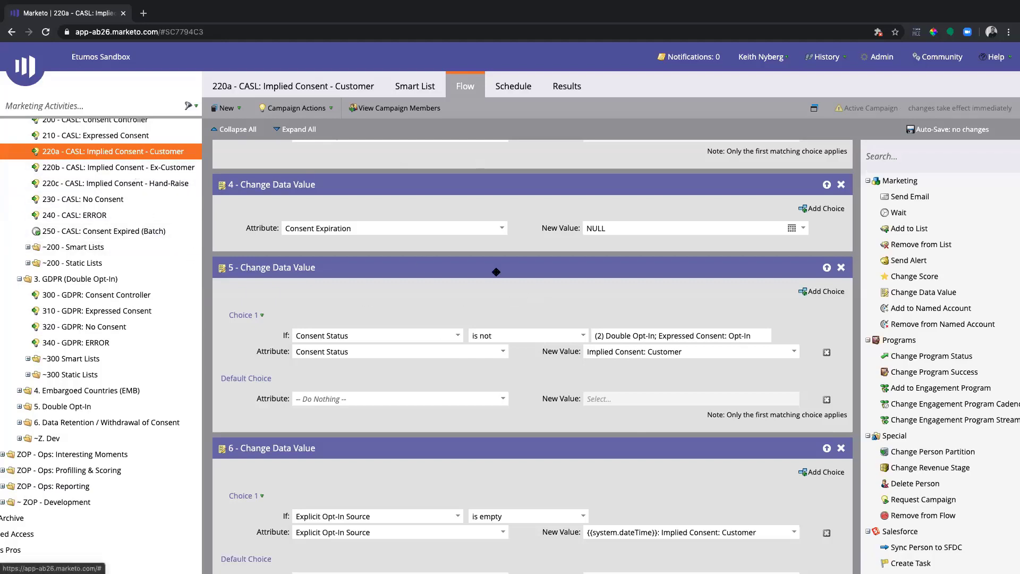
scroll(495, 271, down, 3)
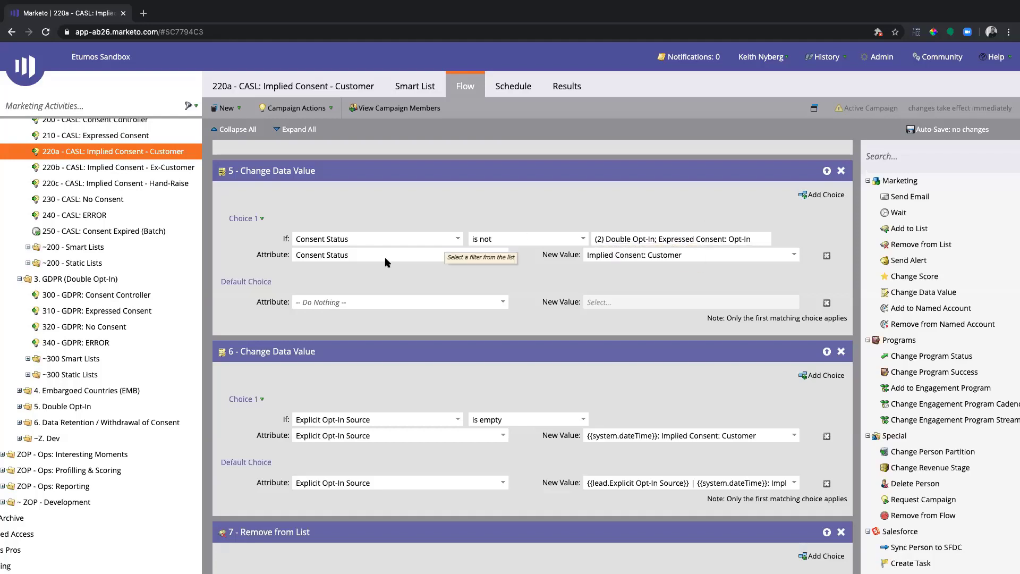
scroll(725, 253, down, 3)
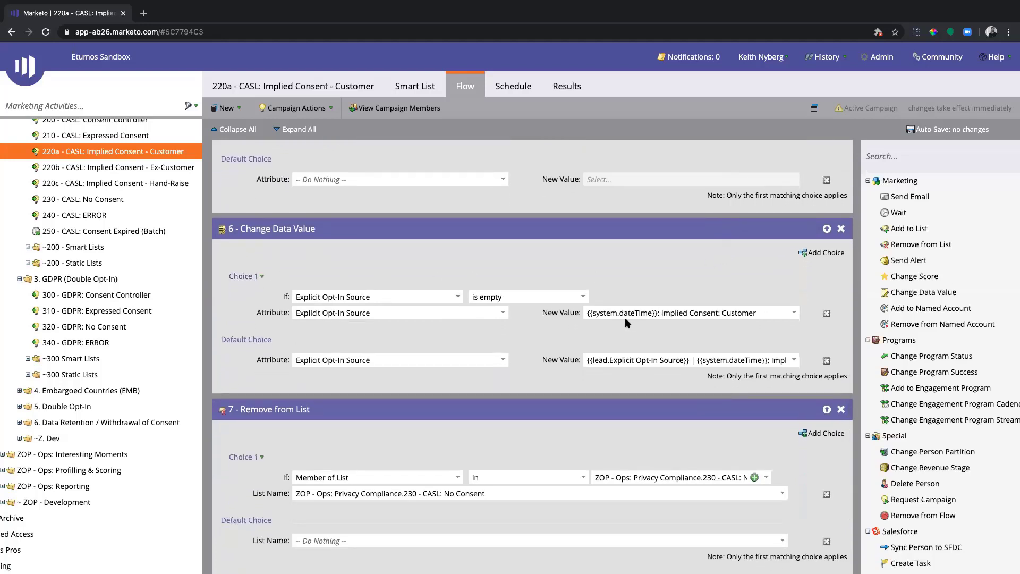
Inspect the Implied Consent: Customer value in the Explicit Opt-In Source step of the 220a campaign's flow
scroll(628, 322, down, 1)
drag(758, 286, 661, 288)
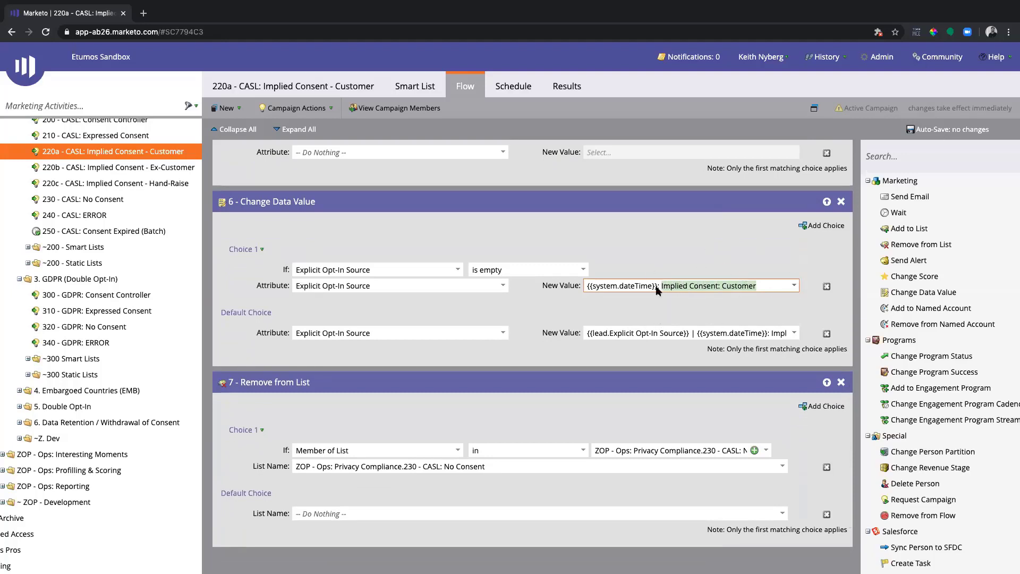
click(618, 216)
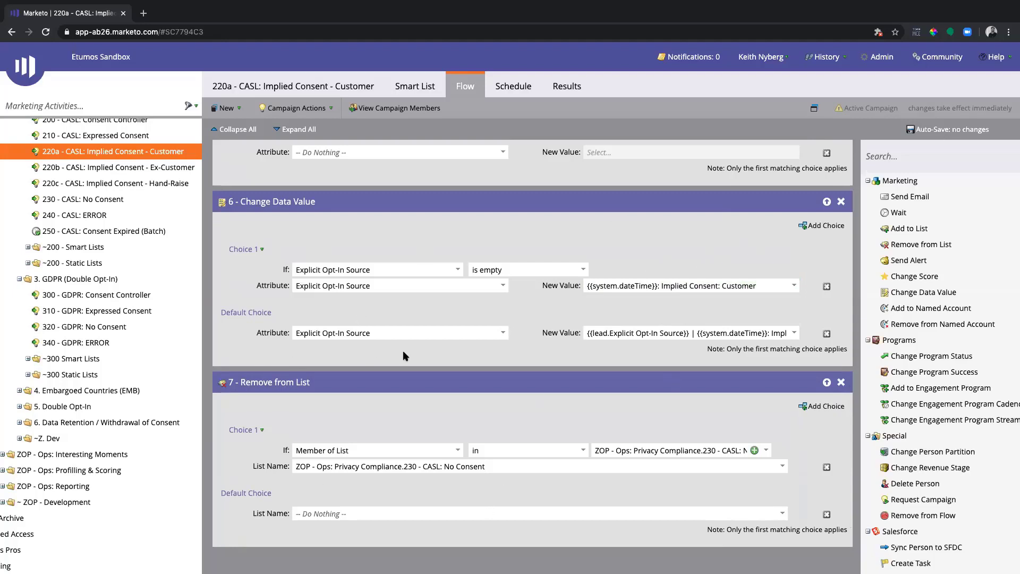
Check the triggers and filter in the smart list of the 220c - CASL: Implied Consent - Hand-Raise campaign
click(133, 168)
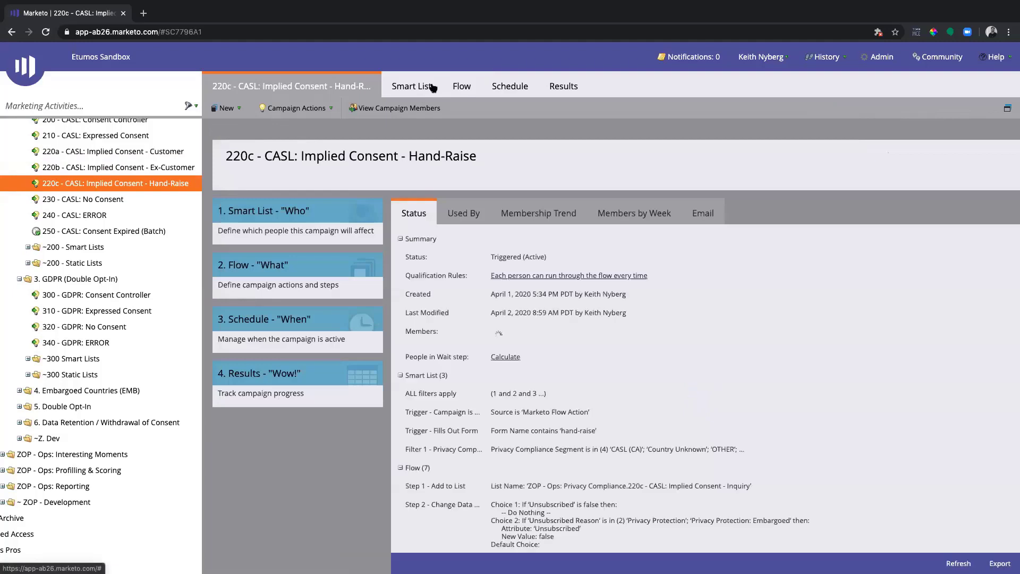
click(423, 88)
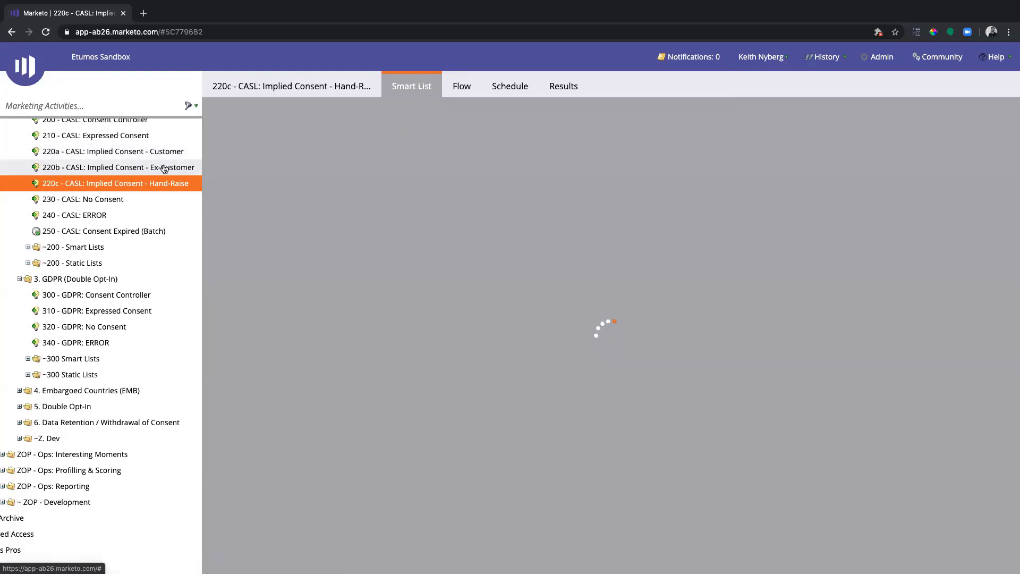
scroll(164, 169, right, 1)
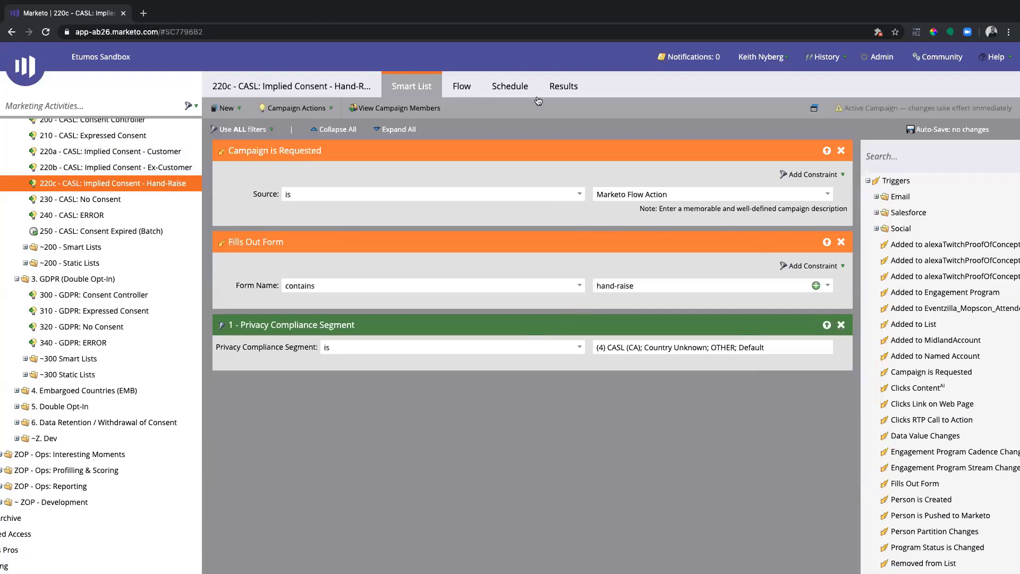
Review the whole flow of the 220c - CASL: Implied Consent - Hand-Raise campaign, from Add to List to Remove from List
click(460, 87)
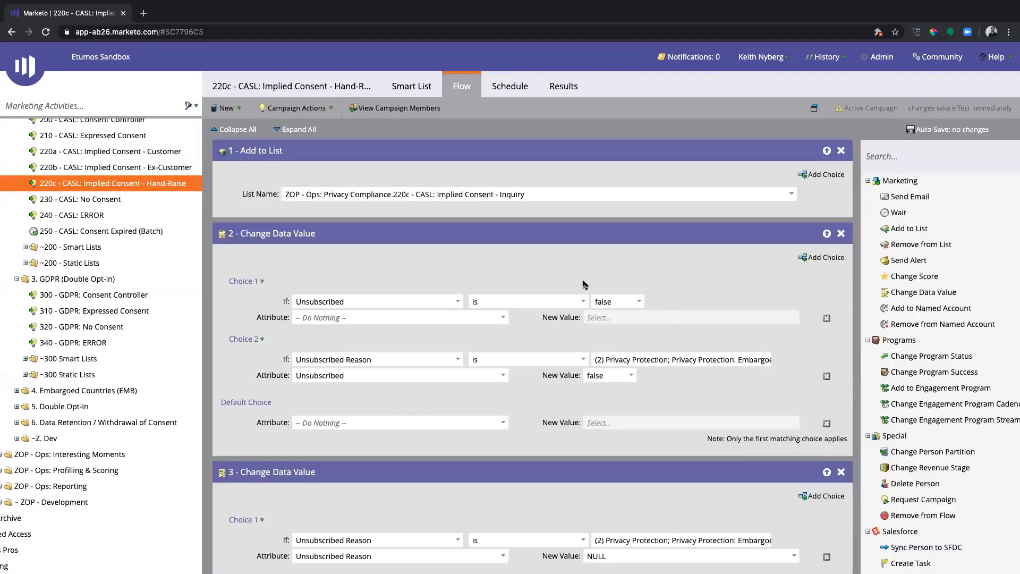
scroll(367, 230, down, 7)
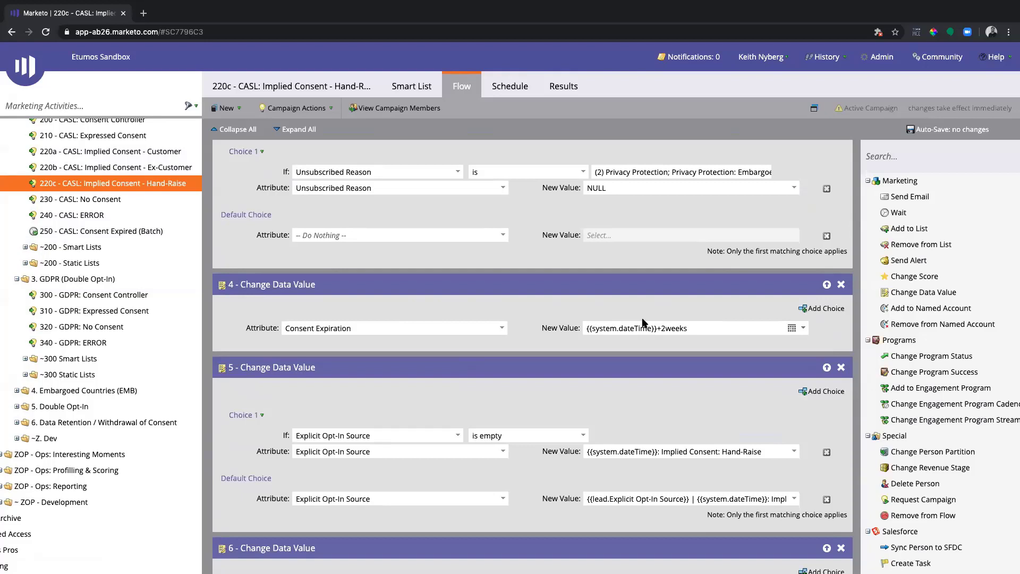
scroll(643, 320, down, 4)
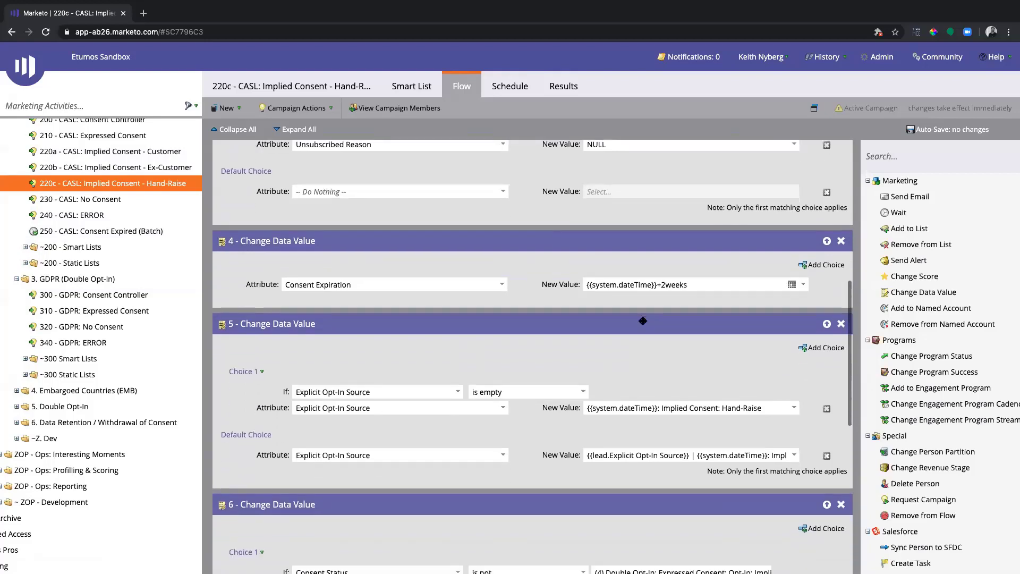
scroll(643, 321, down, 5)
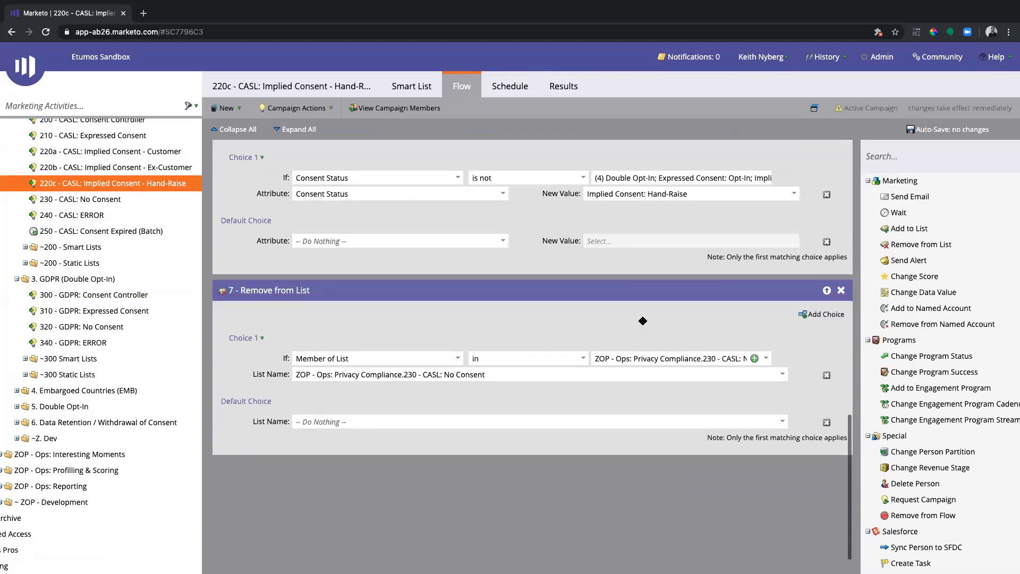
Try to open the 250 - CASL: Consent Expired (Batch) campaign, and reload the page to get back to the Privacy Compliance program
click(120, 230)
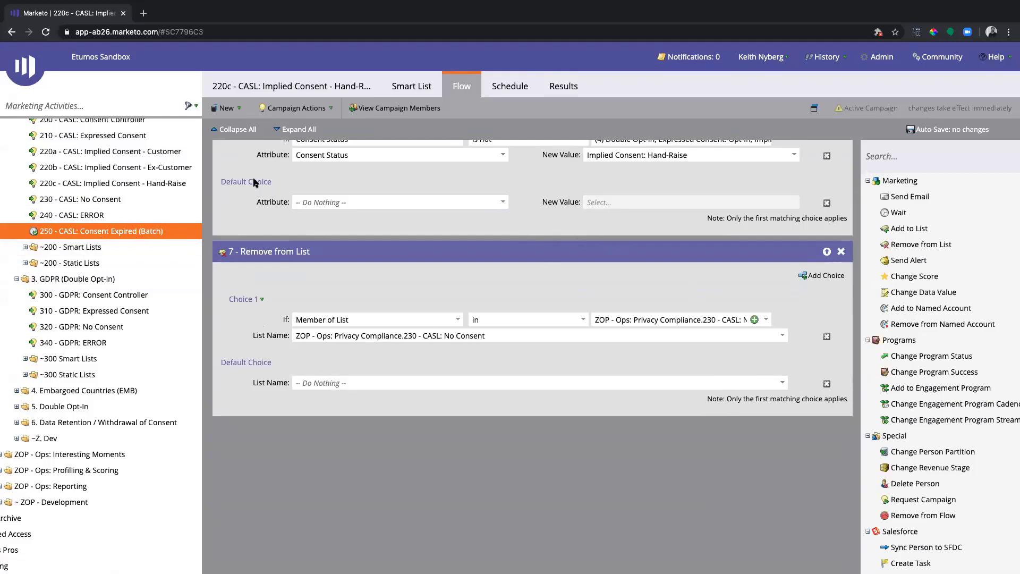
click(46, 32)
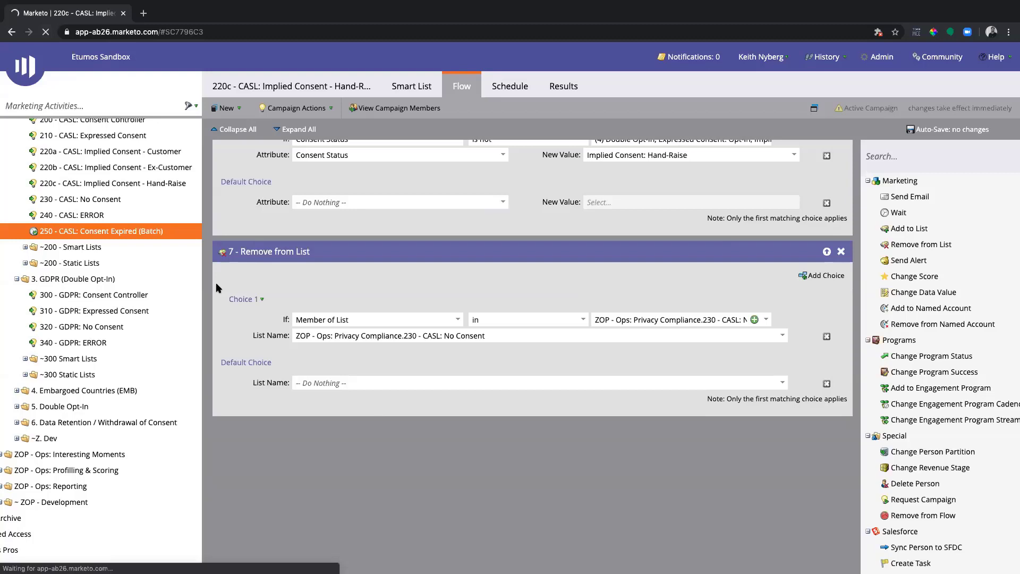
click(46, 407)
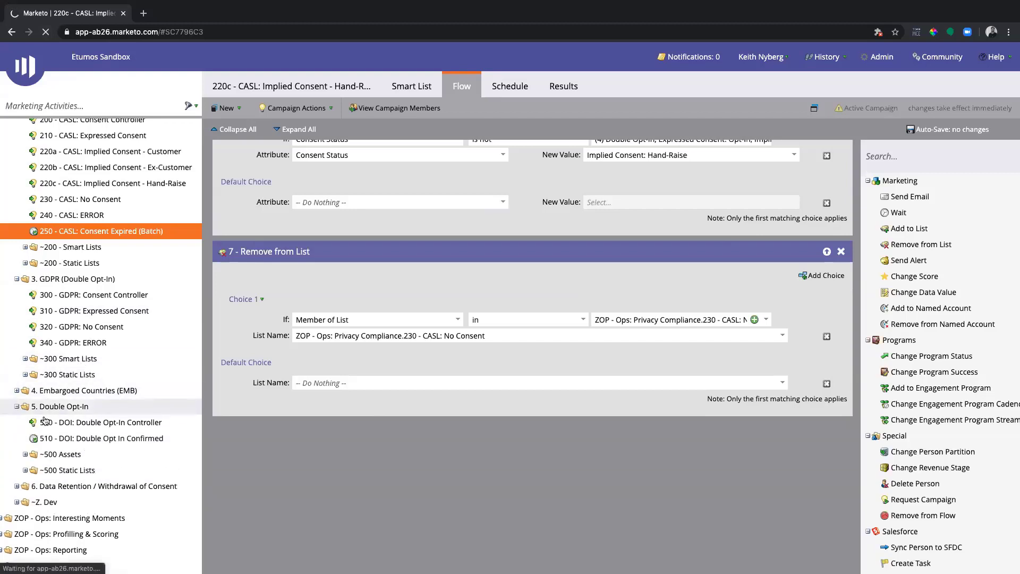
scroll(128, 372, down, 2)
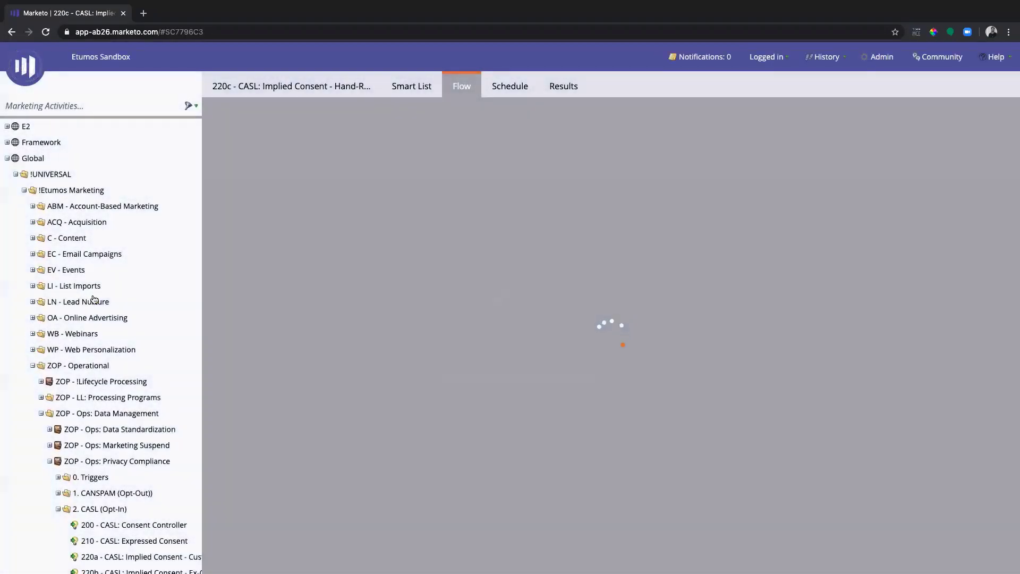
scroll(131, 322, down, 1)
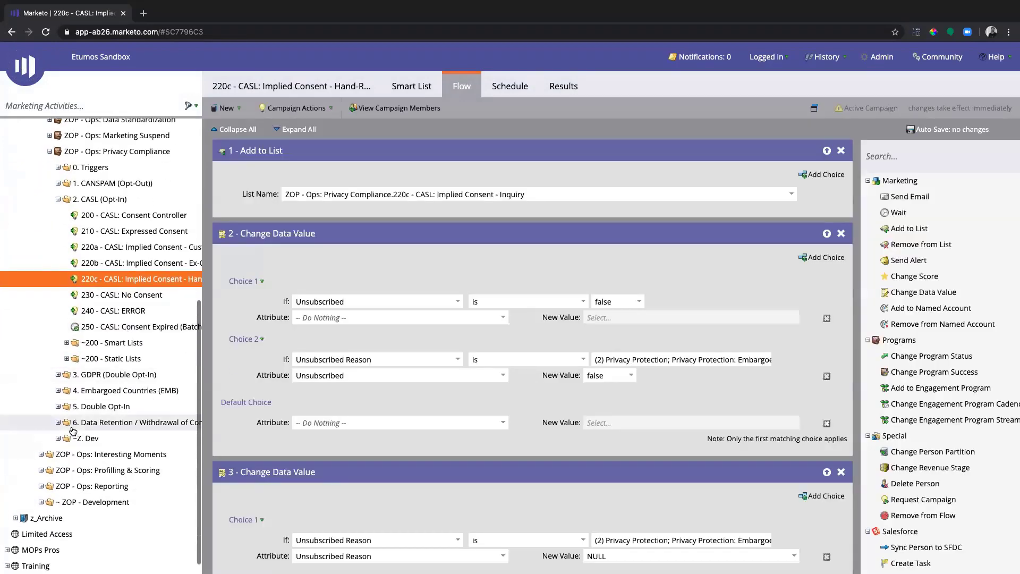
Check the smart list of the 250 - CASL: Consent Expired (Batch) campaign and review its list and unsubscribe flow steps
click(117, 328)
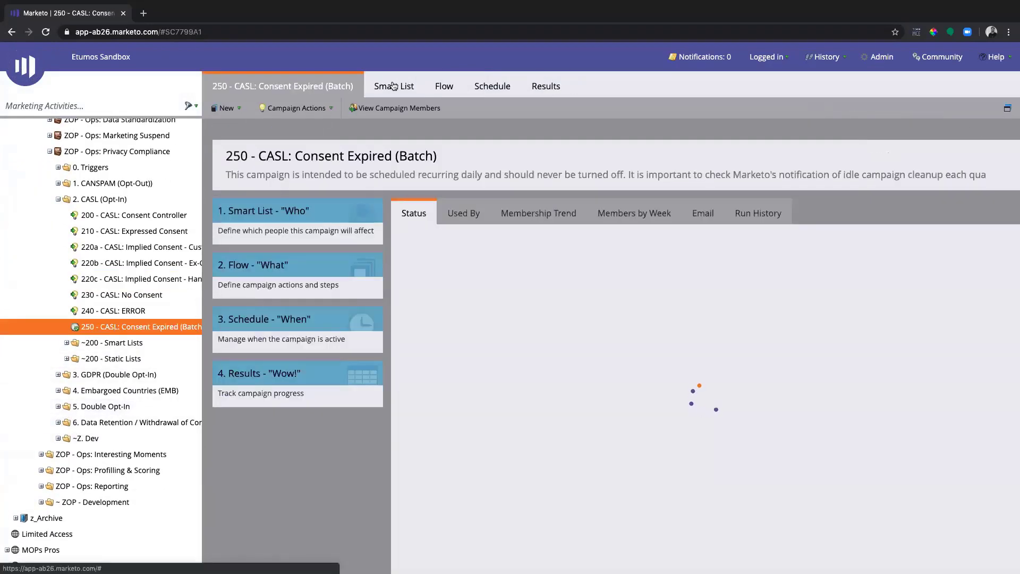
click(378, 86)
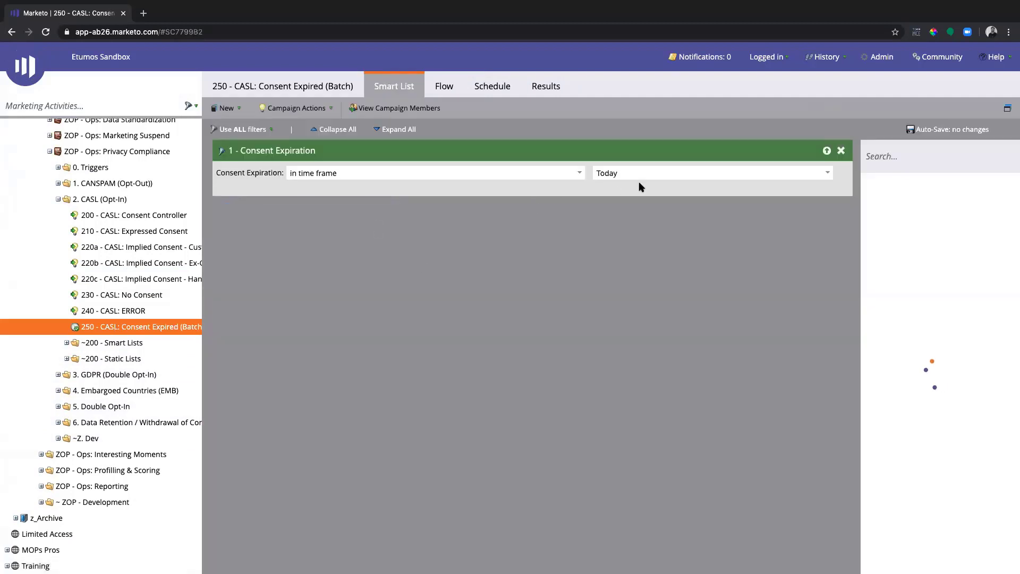
click(430, 92)
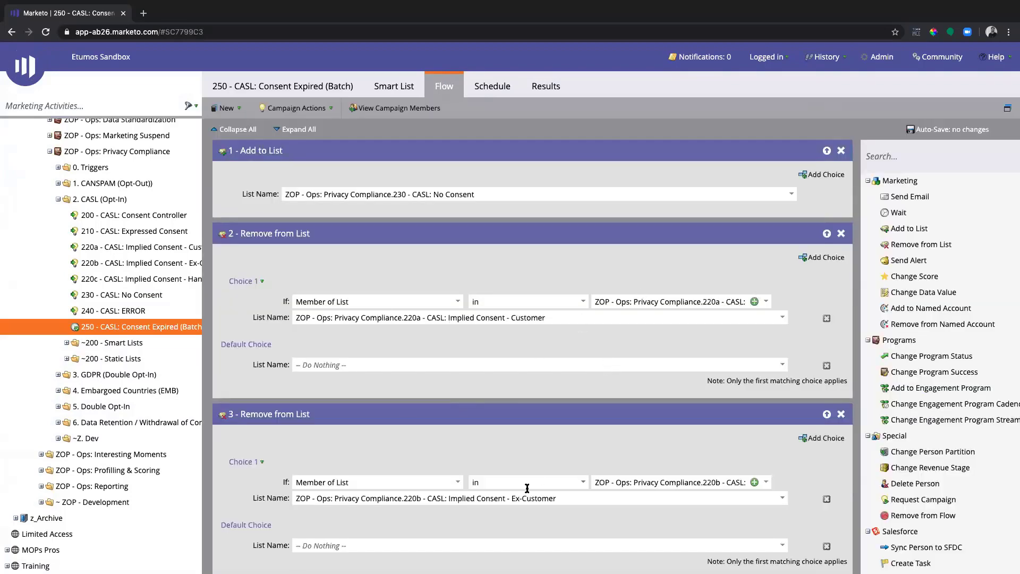
scroll(534, 481, down, 2)
scroll(539, 477, down, 6)
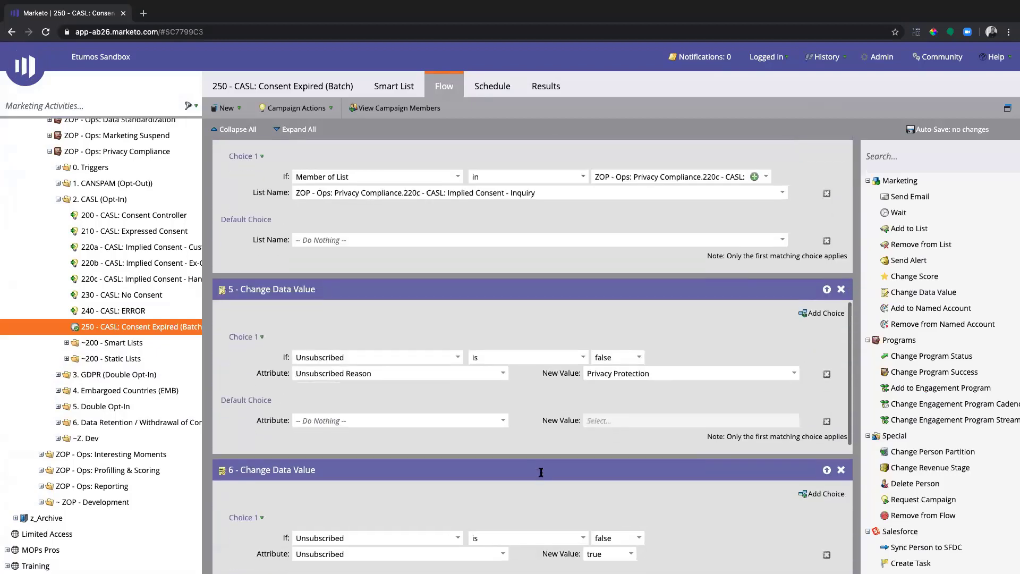
scroll(540, 469, down, 2)
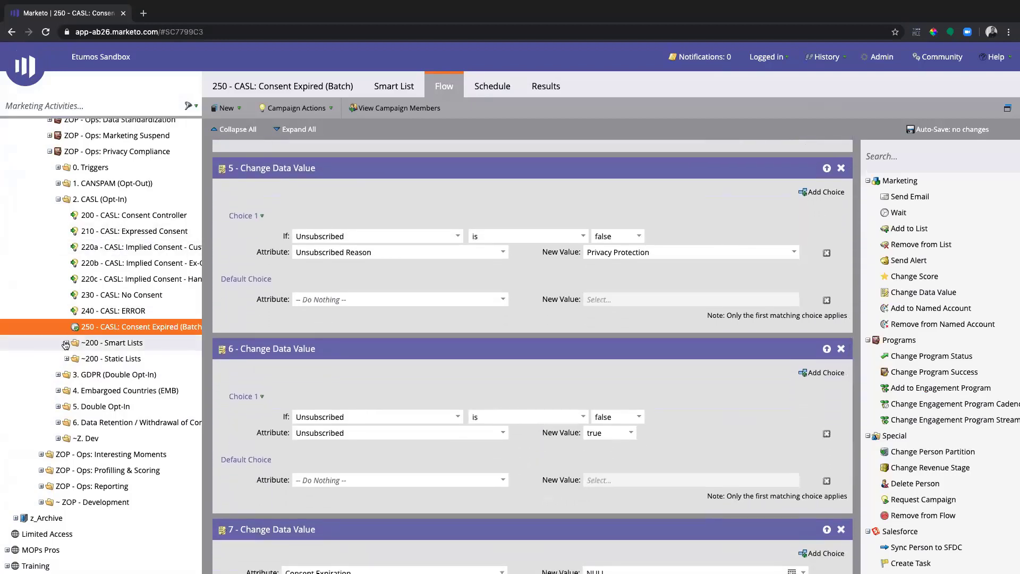
Expand the 3. GDPR (Double Opt-In) folder and open the flow of the 310 - GDPR: Expressed Consent campaign
click(58, 374)
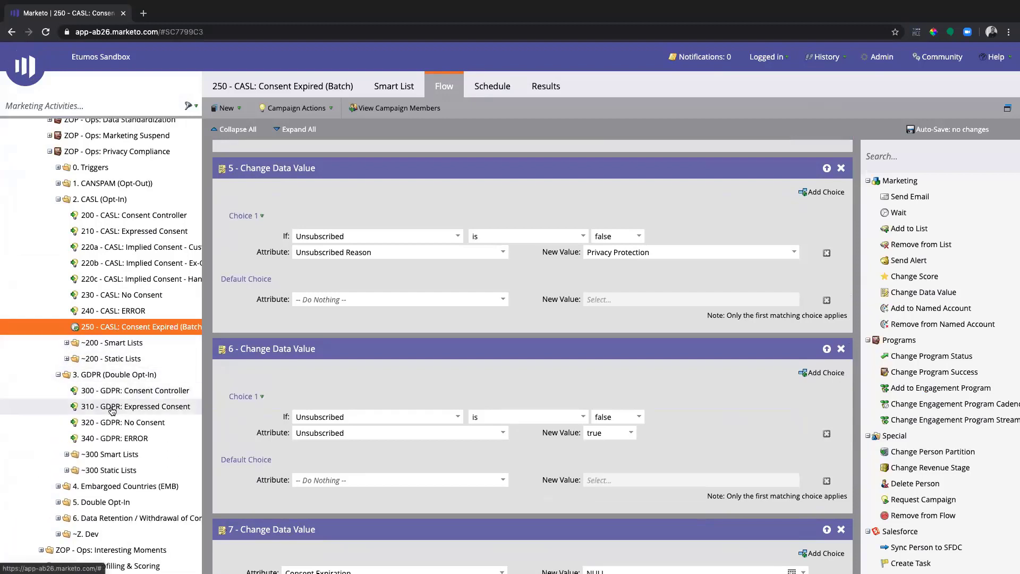
click(112, 407)
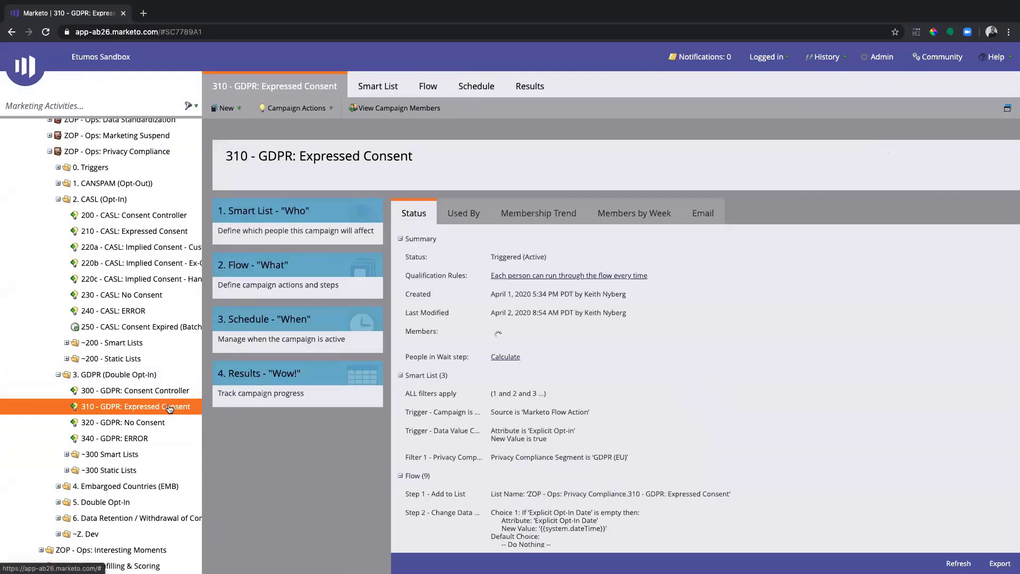
click(424, 90)
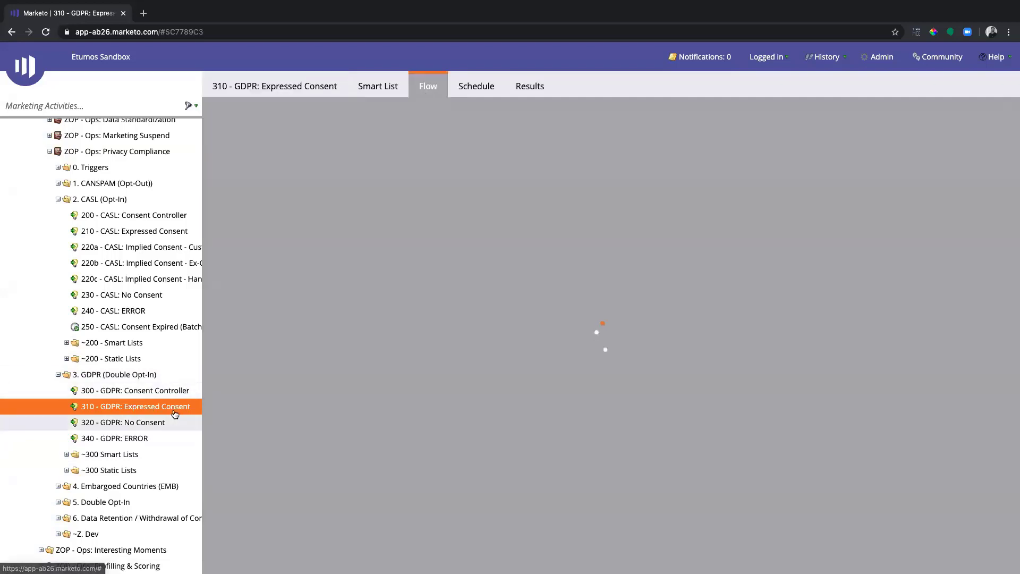
View the contents of the ~300 Smart Lists folder, and review the Explicit Opt-In Date and Source steps in the 310 flow
click(67, 455)
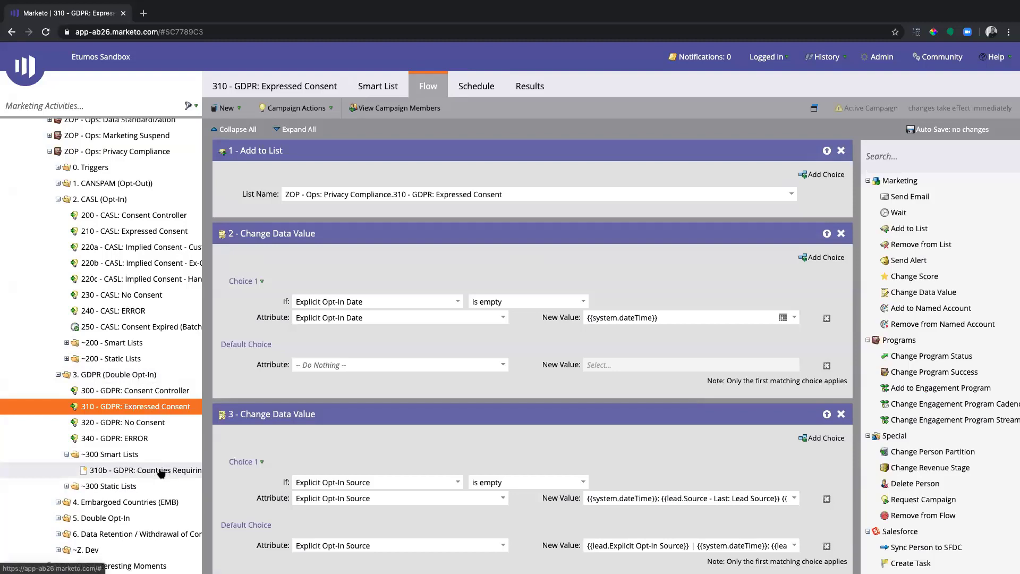
click(67, 455)
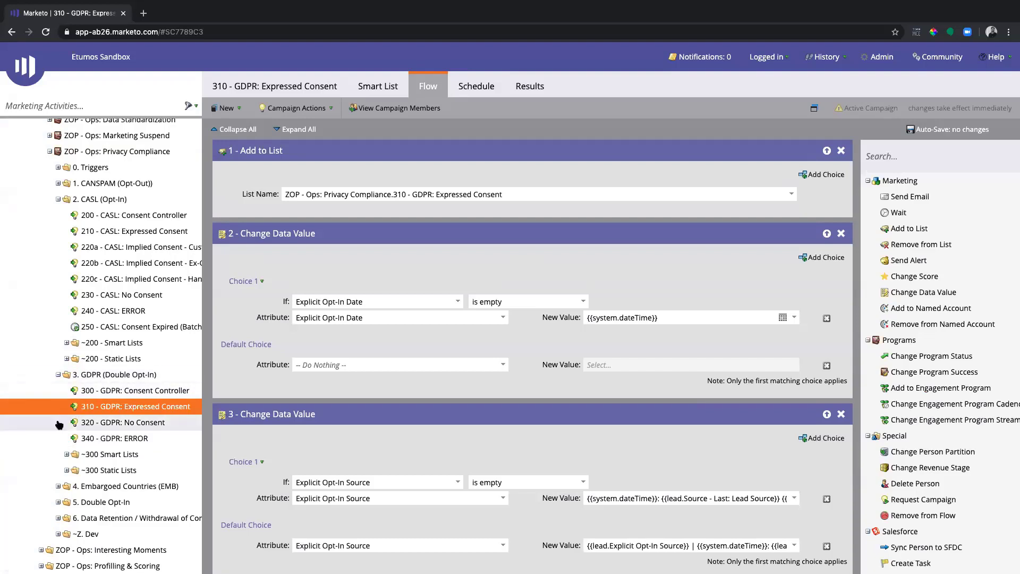
scroll(599, 375, down, 1)
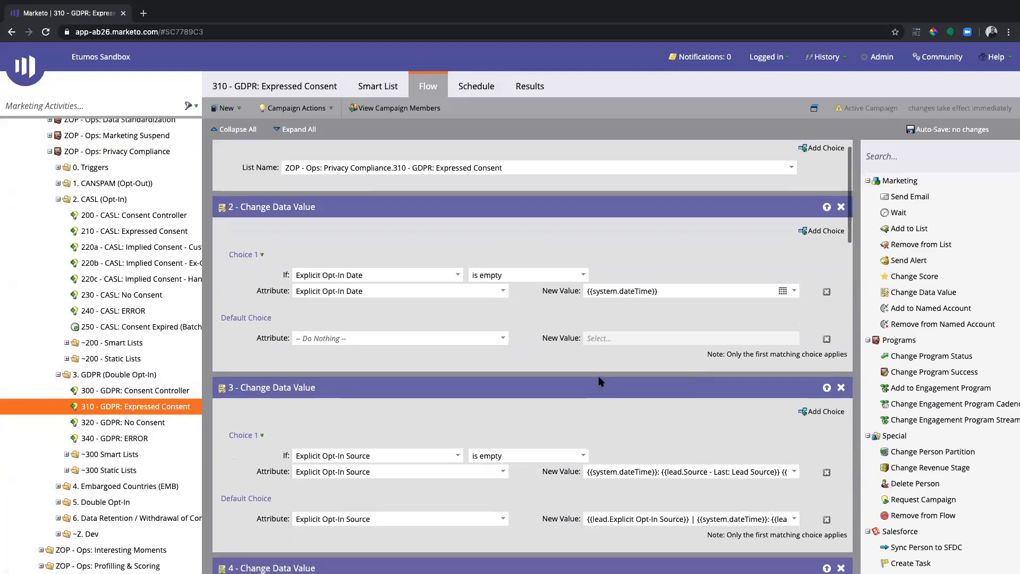
scroll(468, 377, up, 1)
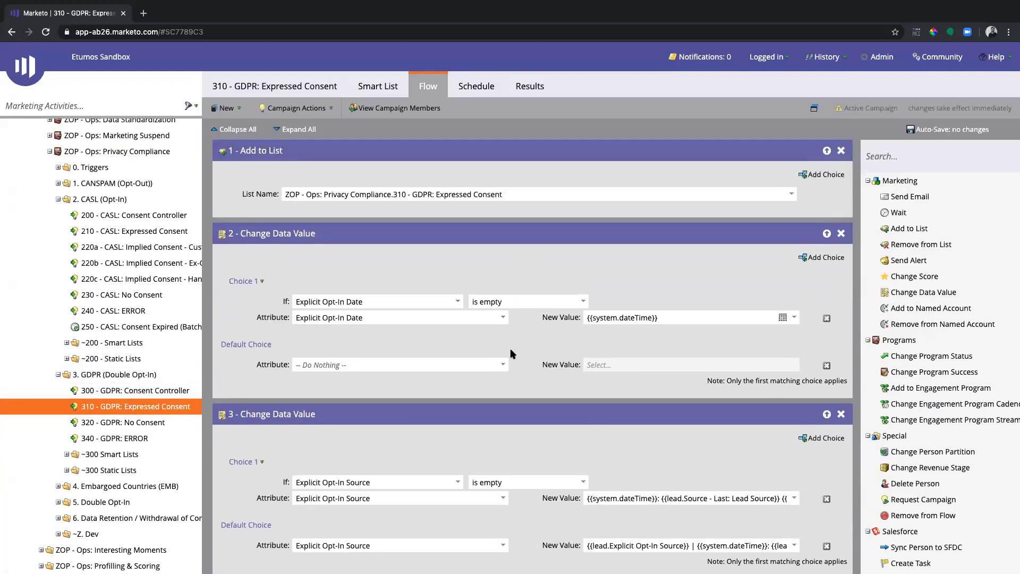
scroll(510, 350, down, 4)
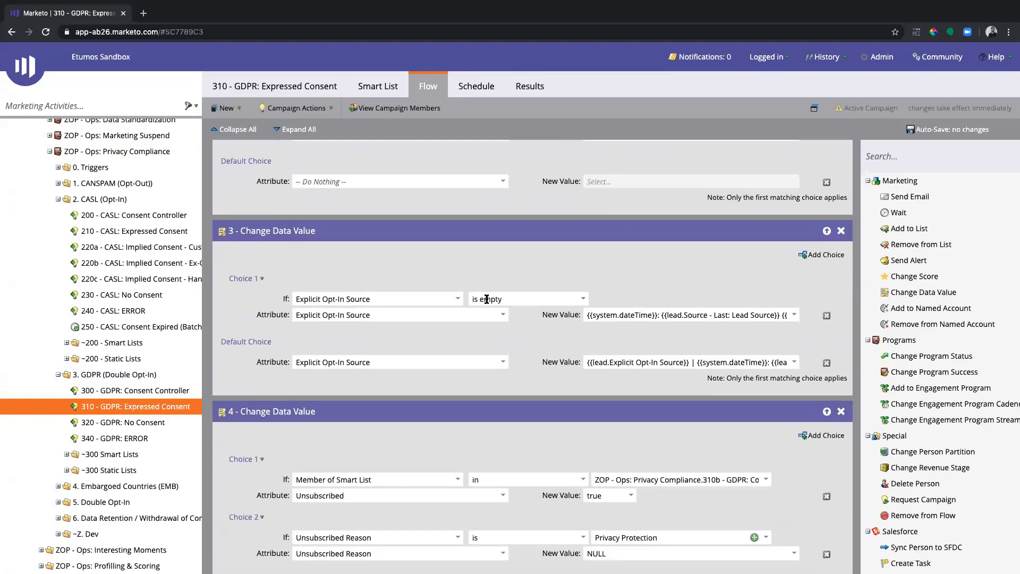
Examine the Unsubscribed, Unsubscribed Reason and Consent Status choices in steps 4 to 6 of the GDPR Expressed Consent flow
scroll(486, 298, down, 3)
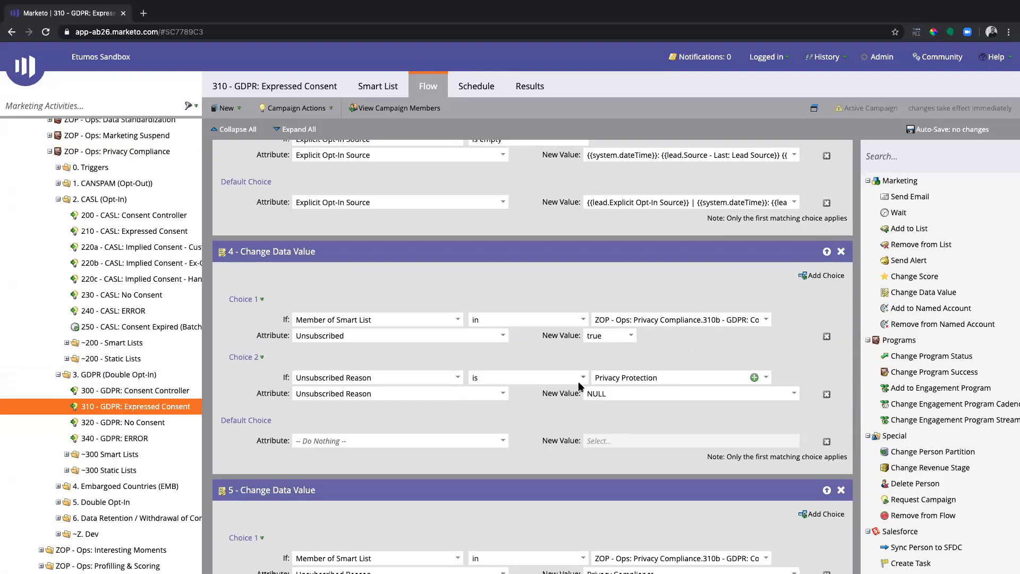
scroll(637, 298, down, 3)
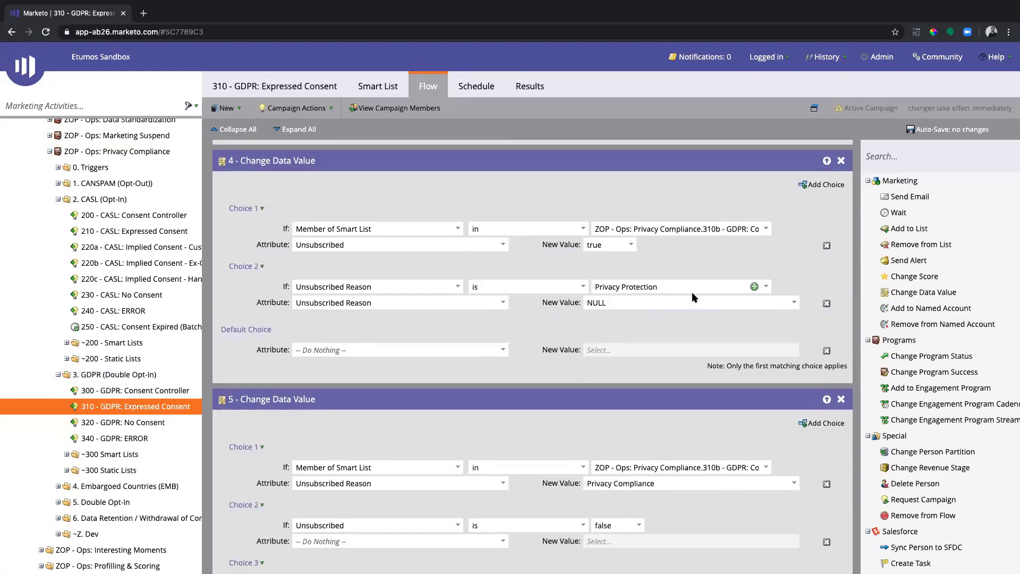
scroll(765, 368, down, 7)
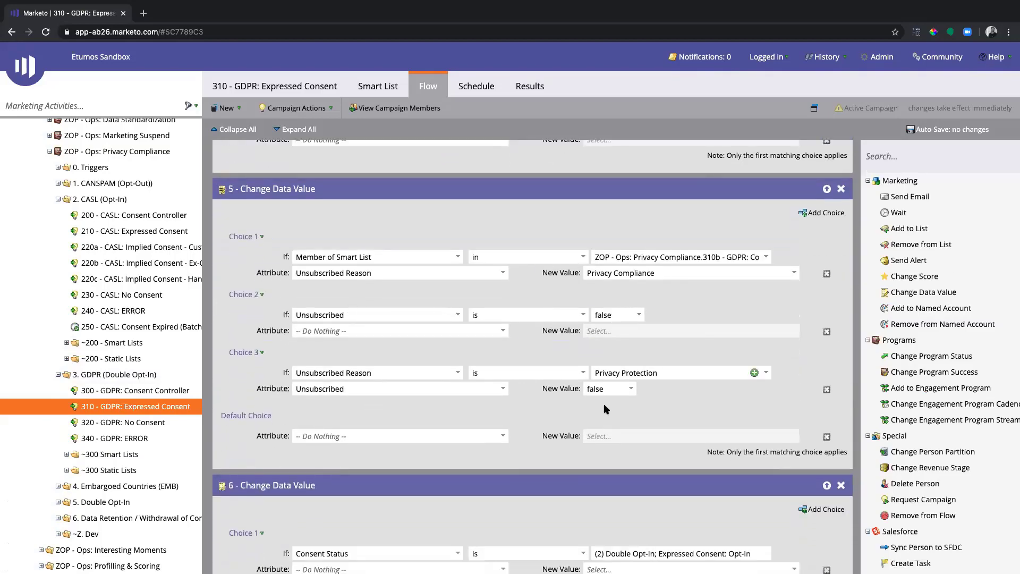
scroll(604, 404, down, 8)
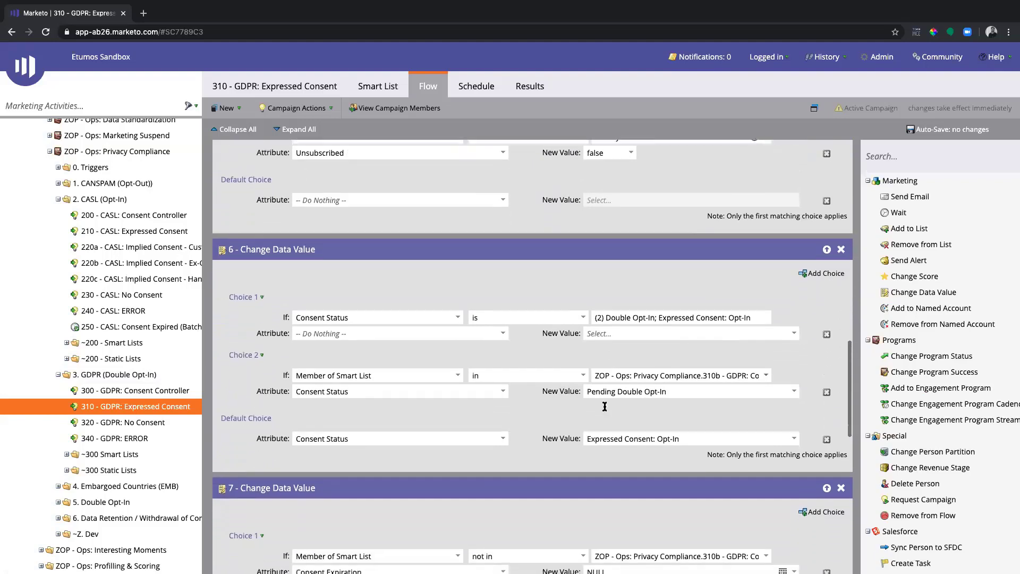
scroll(605, 407, down, 1)
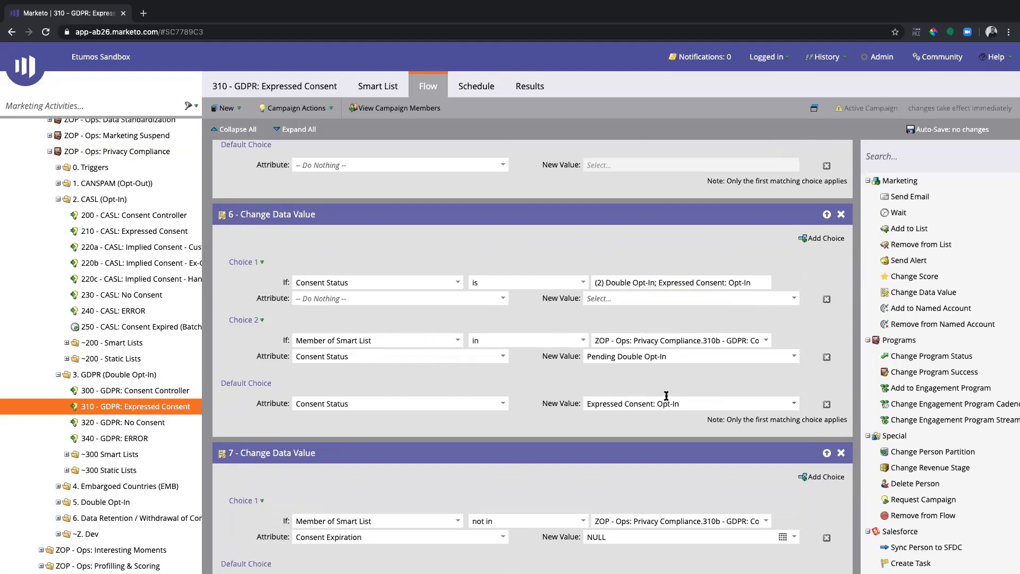
Inspect the 310b smart list condition in the Consent Expiration step and view the Request Campaign step of the 310 flow
scroll(684, 390, down, 5)
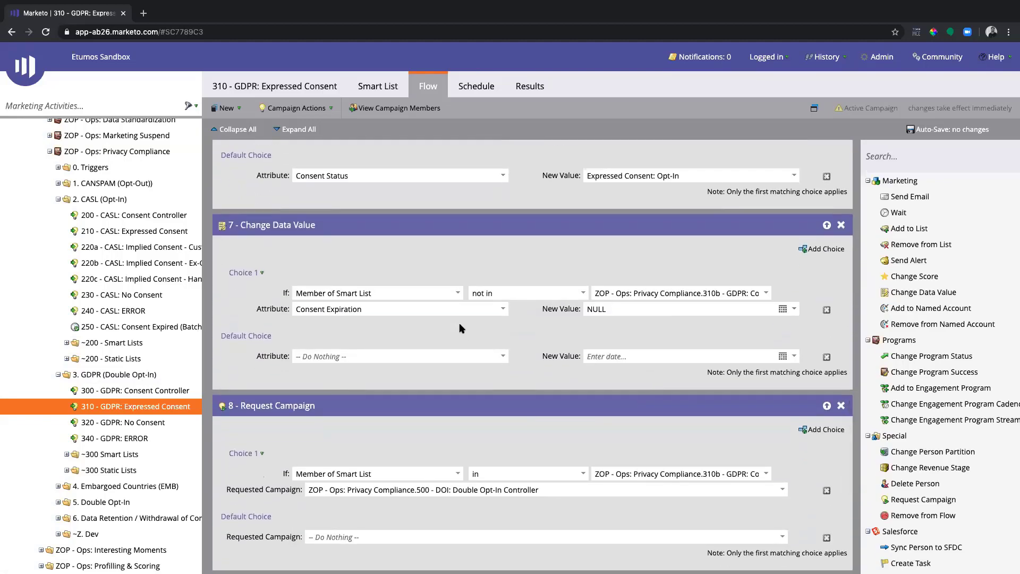
click(649, 294)
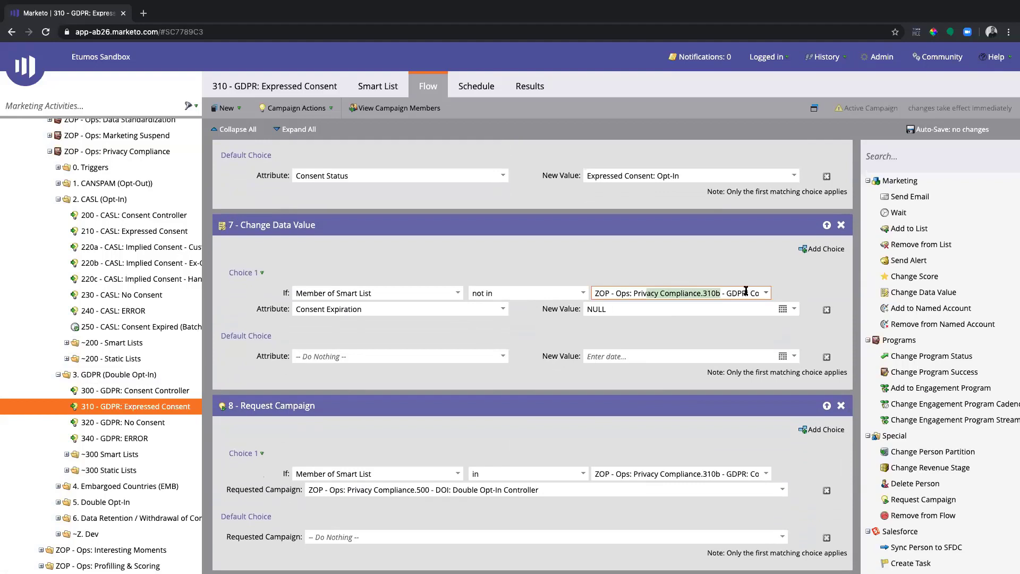
click(659, 265)
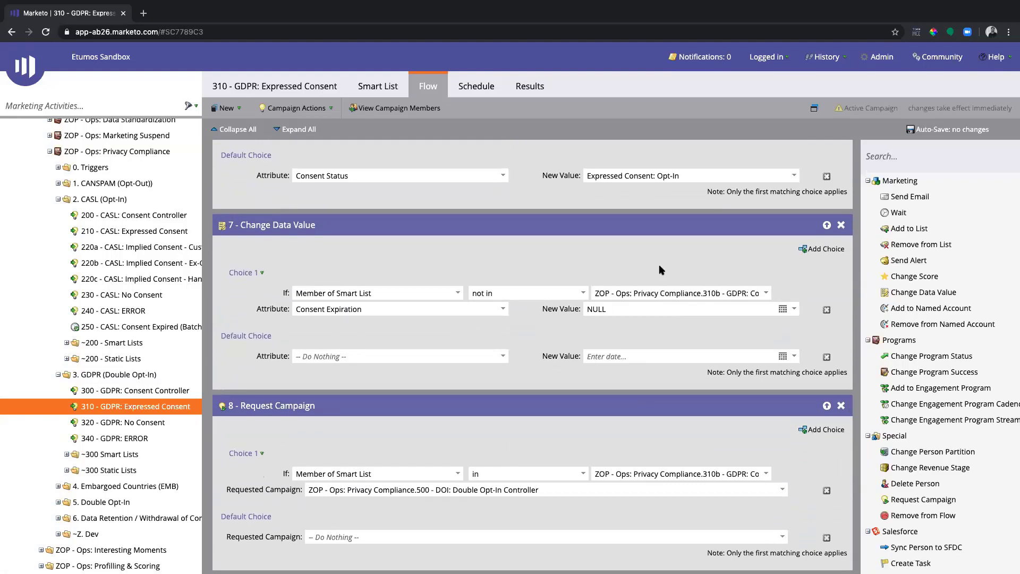
Inspect the Consent Expiration attribute in step 7 and the 310b smart list condition in the Request Campaign step of the 310 flow
click(383, 308)
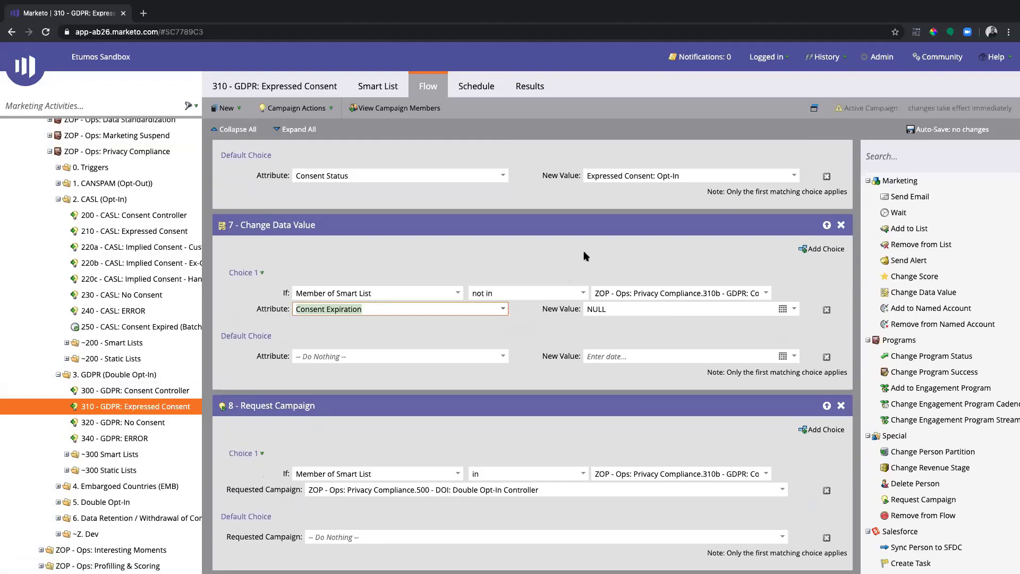
click(495, 251)
scroll(549, 378, down, 1)
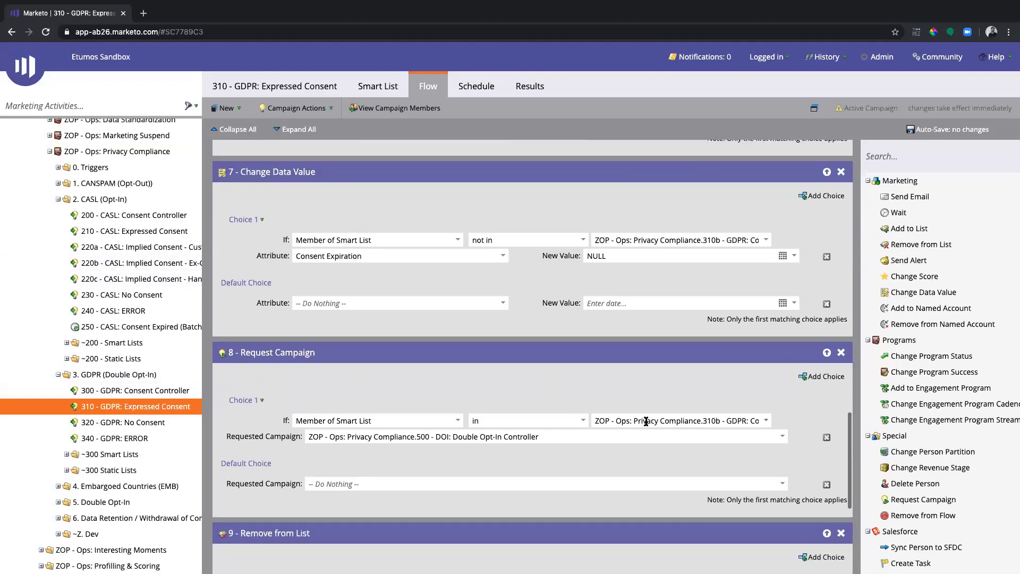
click(646, 421)
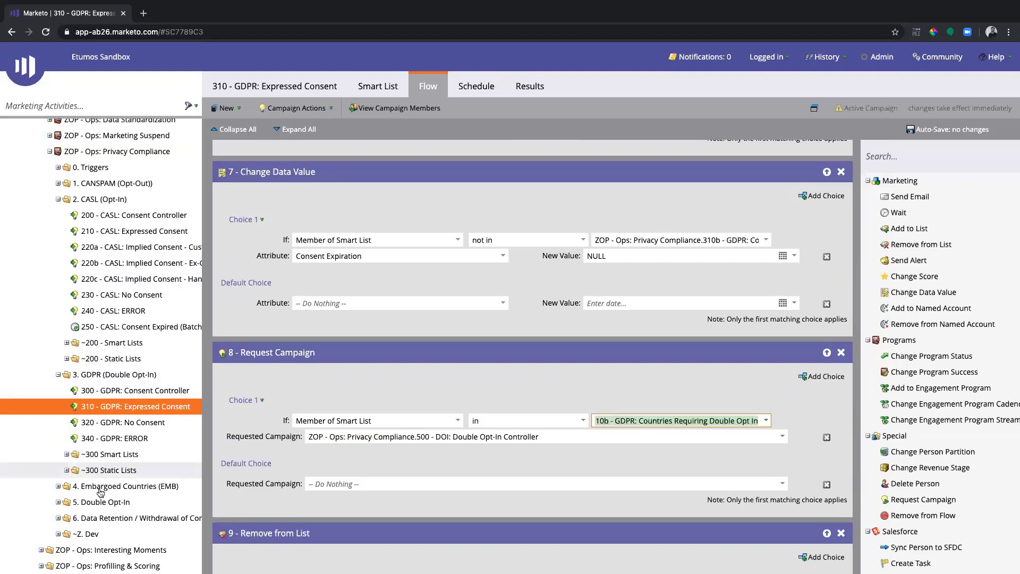
View the campaigns and subfolders in the 5. Double Opt-In folder and collapse it again
click(59, 503)
scroll(62, 504, down, 3)
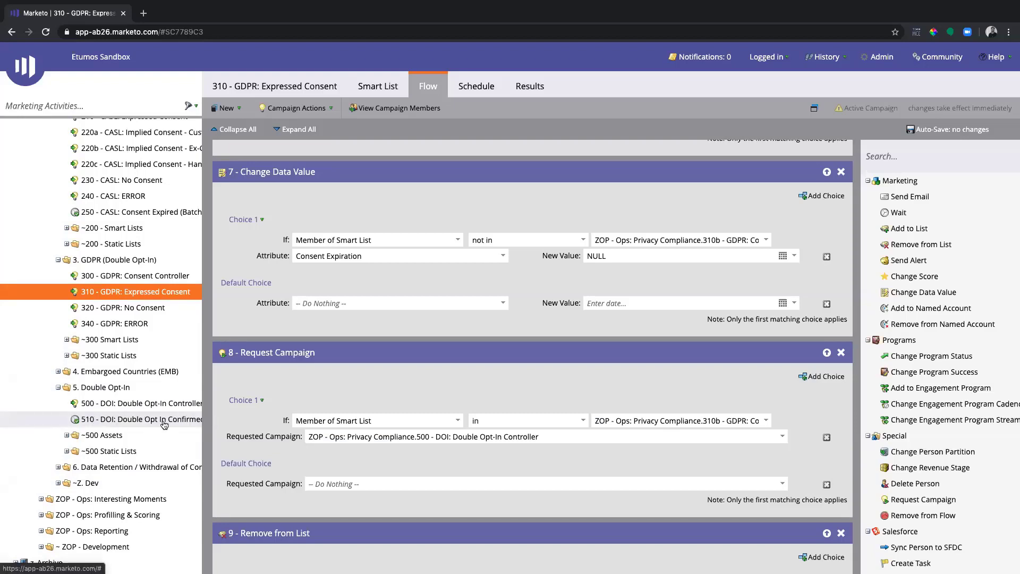
click(58, 388)
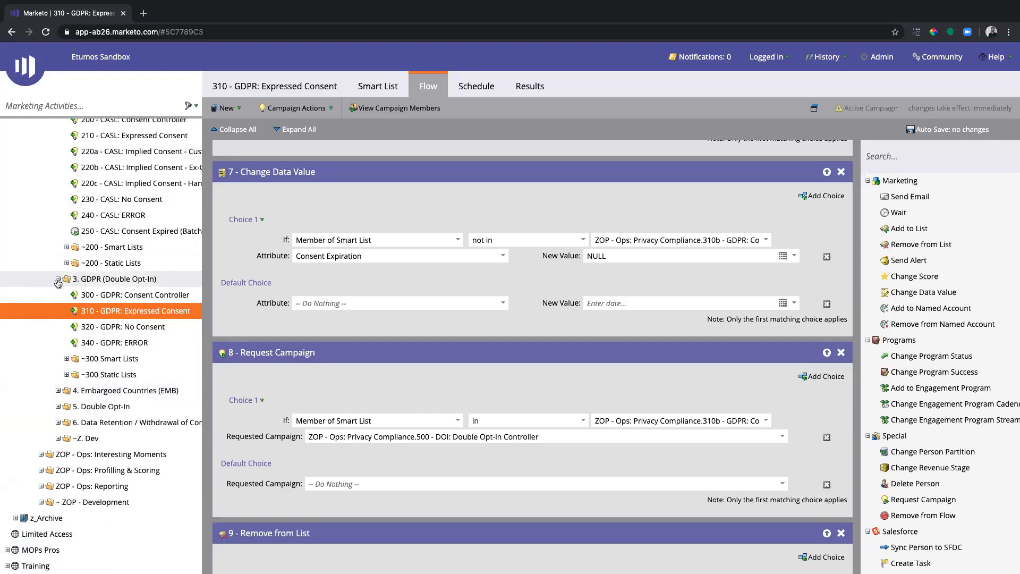
Expand the 6. Data Retention folder and review the smart list of 690 - Withdrawal of Consent, including its Unsubscribed Reason filter
click(58, 423)
scroll(57, 425, down, 2)
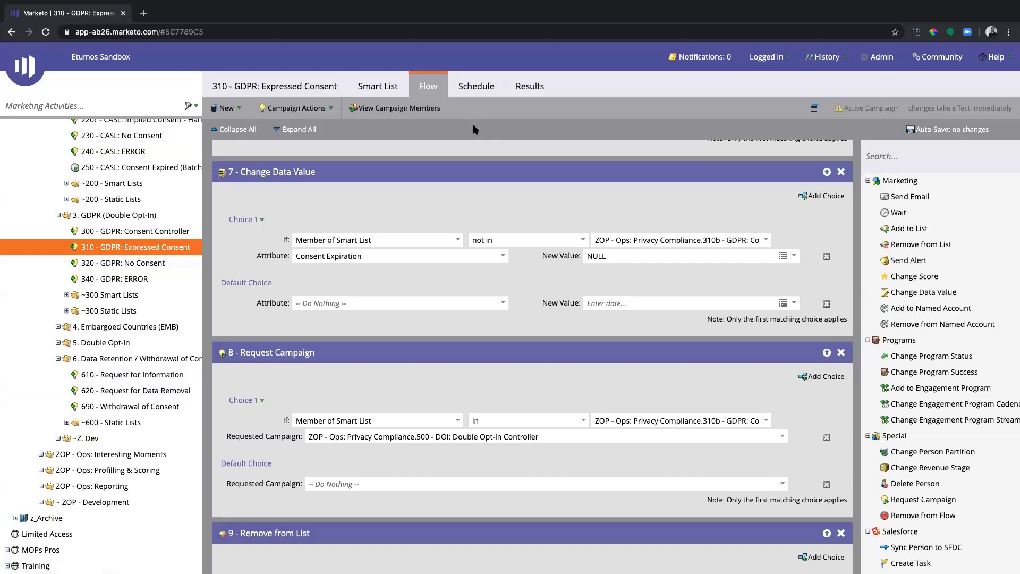
click(136, 407)
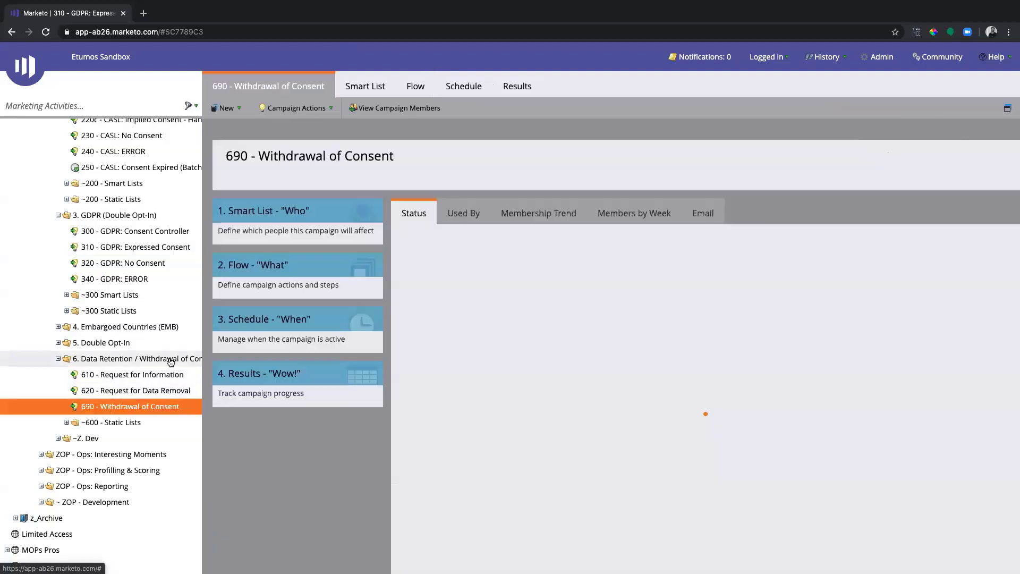
click(372, 86)
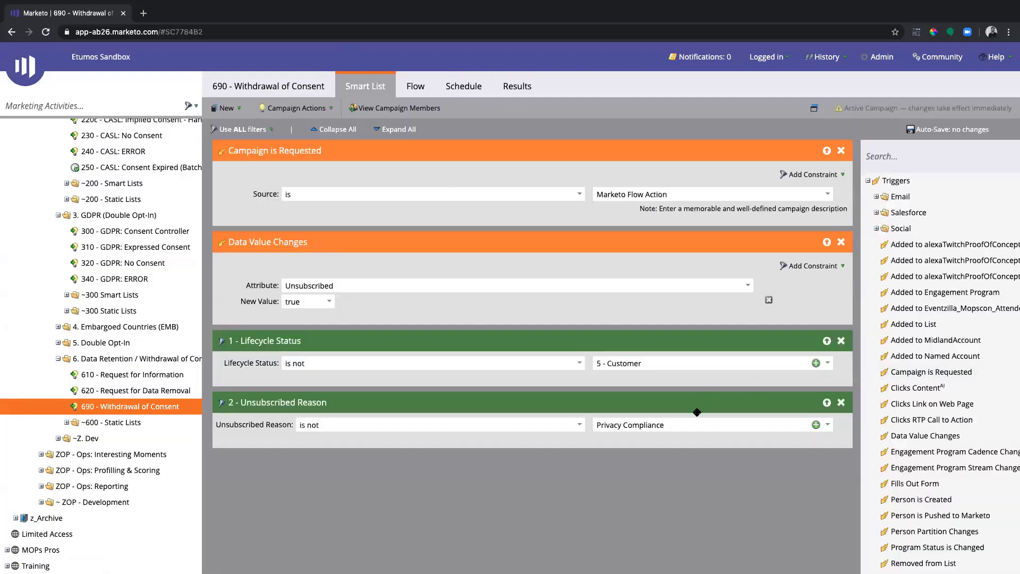
drag(712, 424, 535, 423)
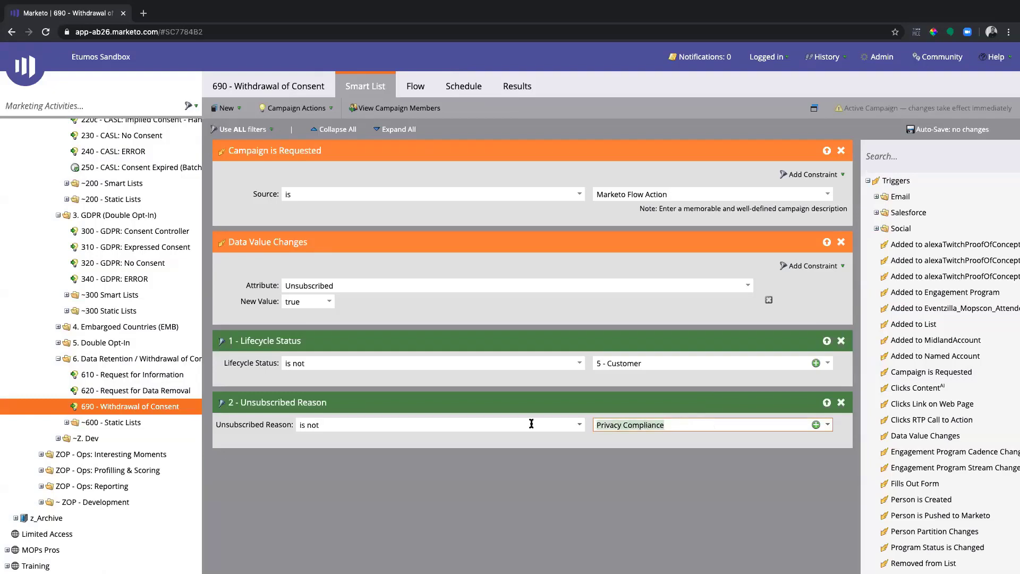
click(556, 456)
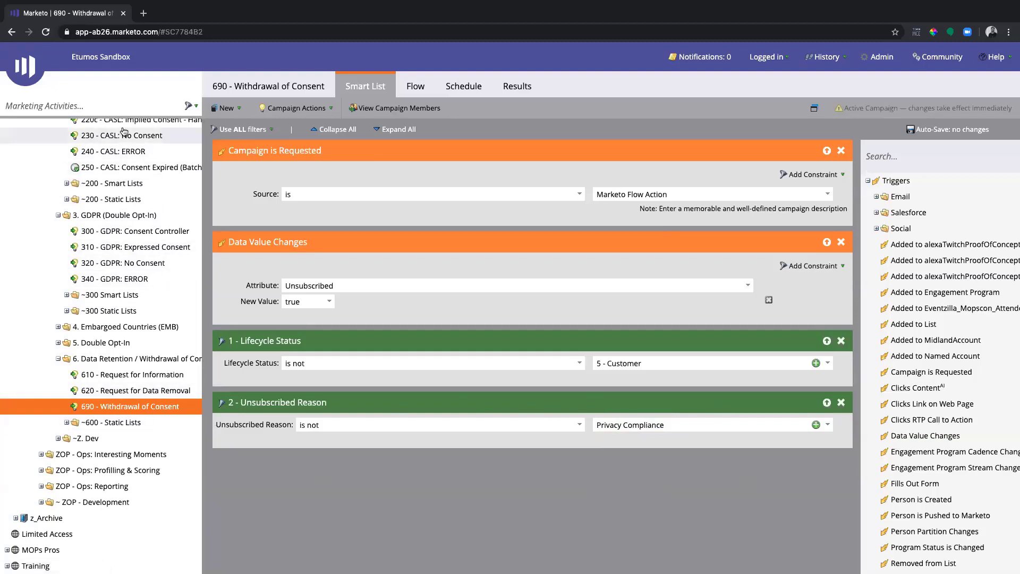
Collapse the expanded Data Retention, GDPR and CASL folders and the ZOP - Ops: Privacy Compliance program in the tree
click(59, 364)
scroll(59, 329, up, 5)
click(58, 257)
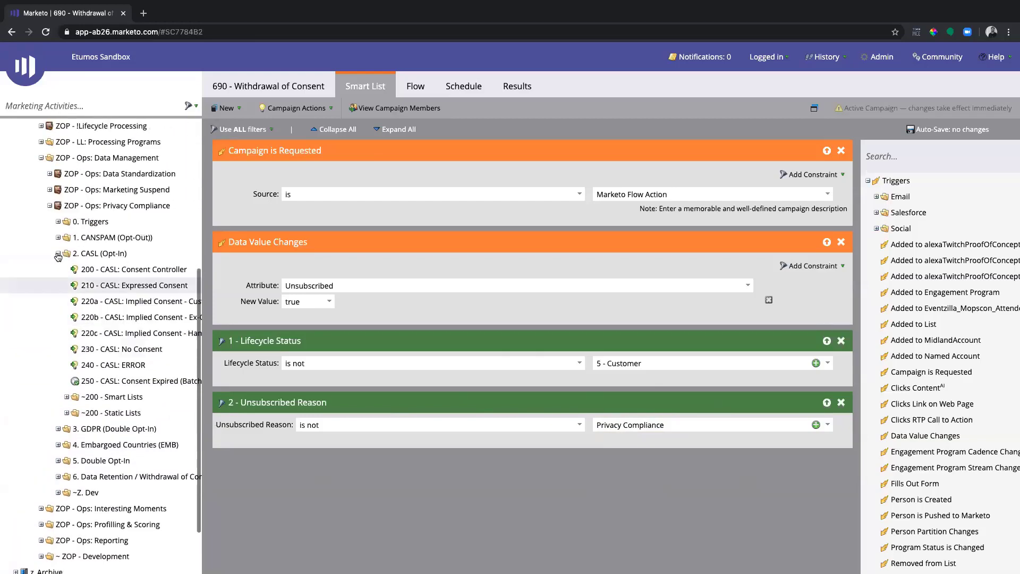
click(50, 313)
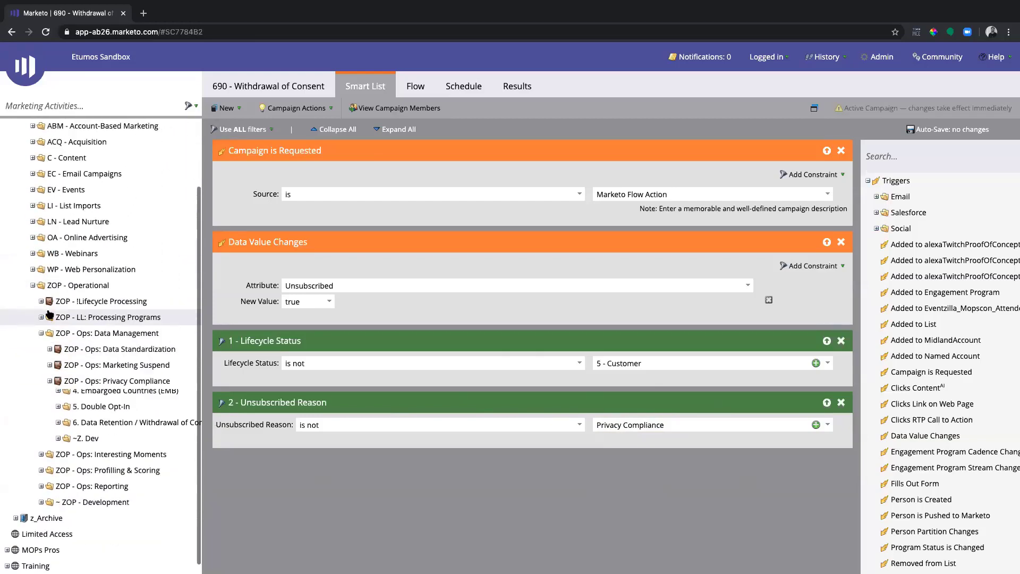